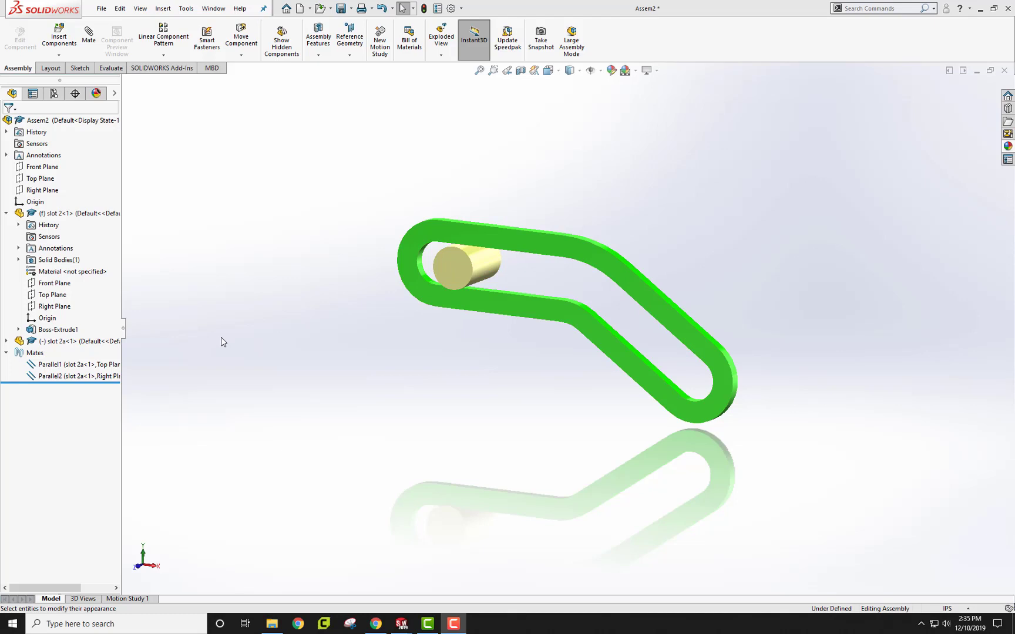
- Check how the pin moves in the slot and review the entities of its parallel mate to the Top Plane
drag(473, 275, 517, 276)
key(Escape)
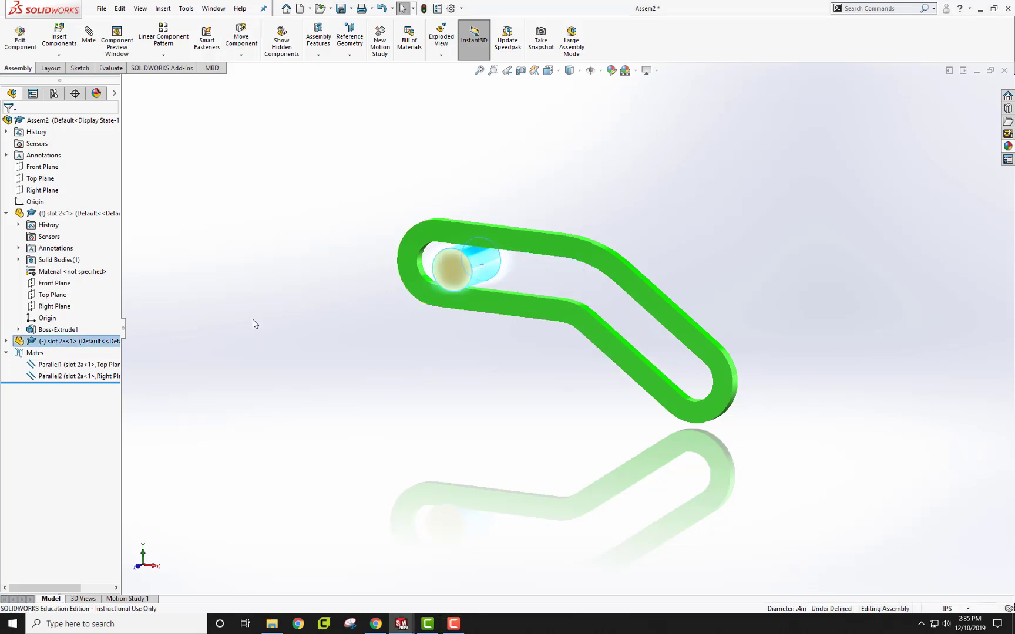
click(52, 365)
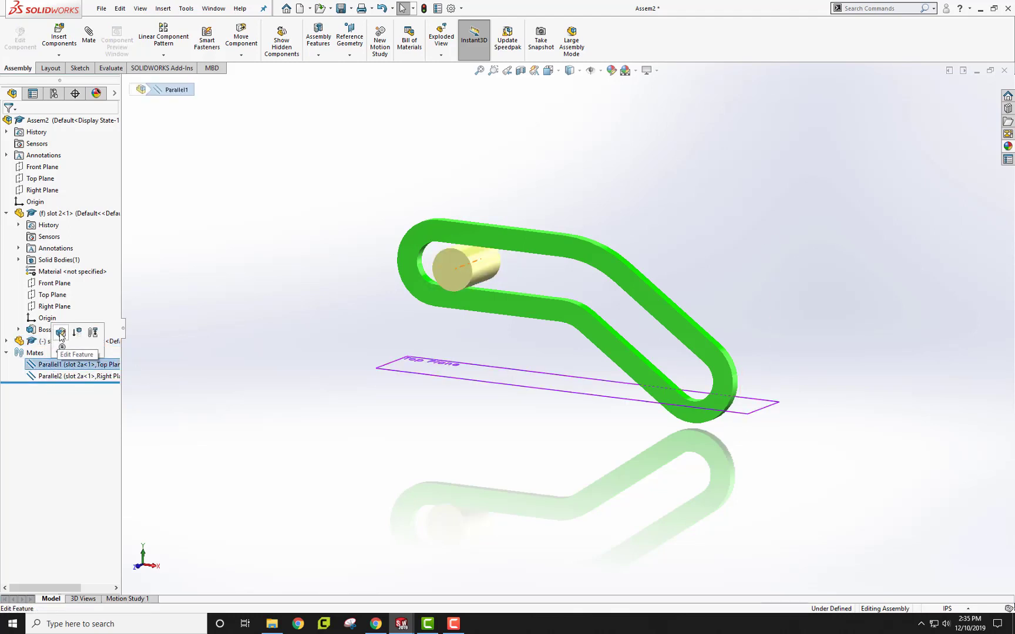
click(61, 332)
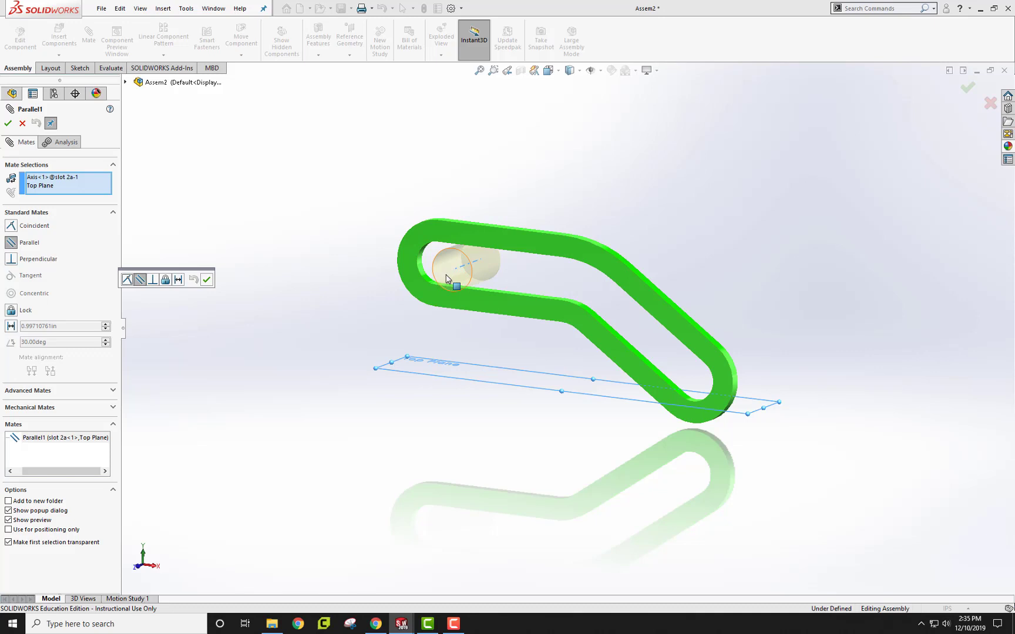
click(204, 280)
key(Escape)
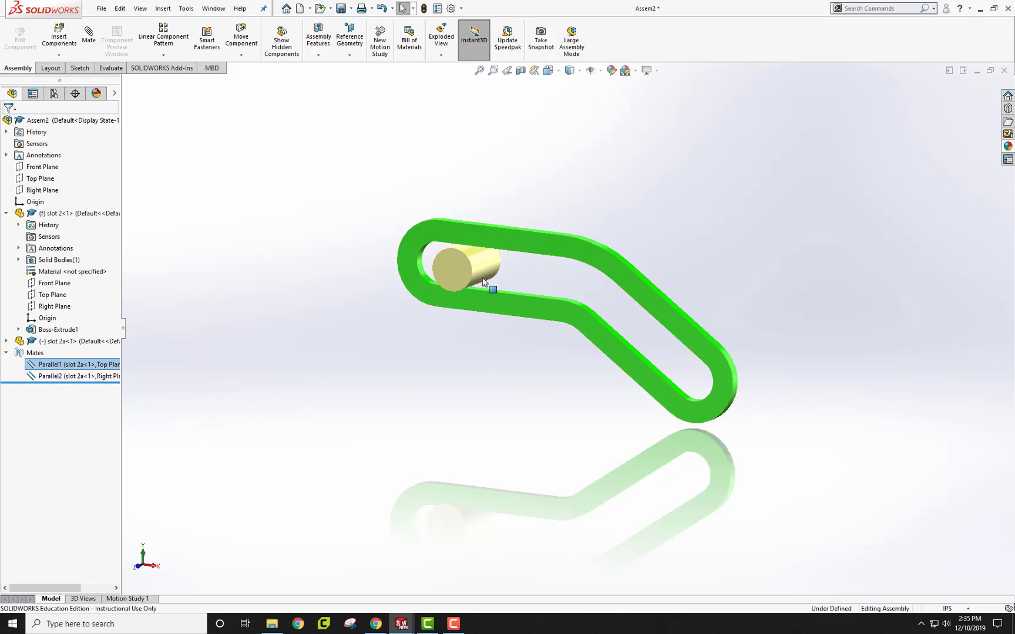
middle_drag(446, 378, 508, 296)
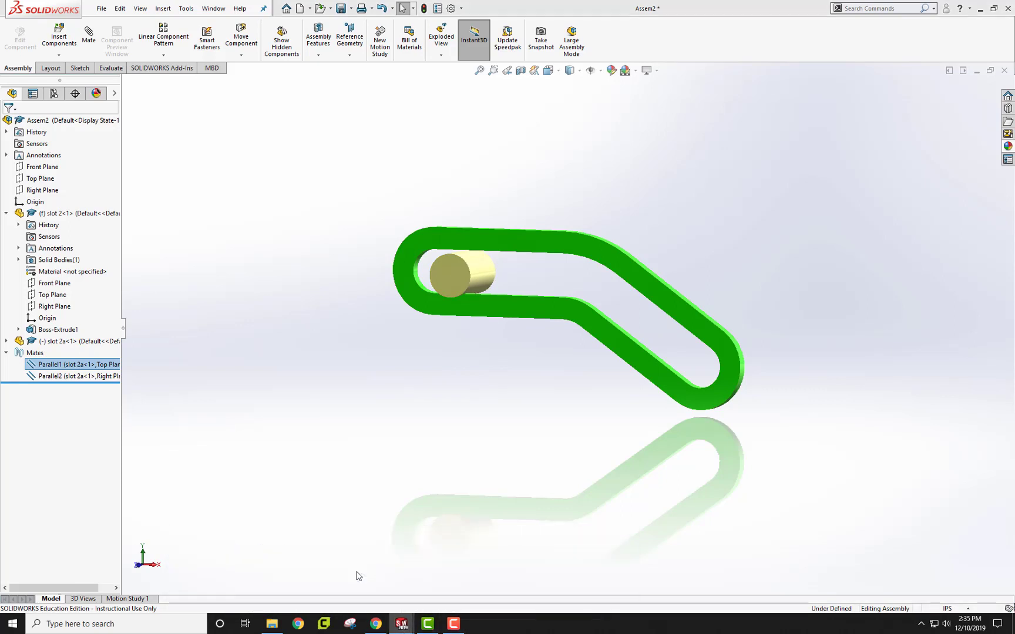
- In the slot 2 part, sketch a centreline on the front face by offsetting the three upper inner slot edges 0.20 in inward
key(ctrl+Tab)
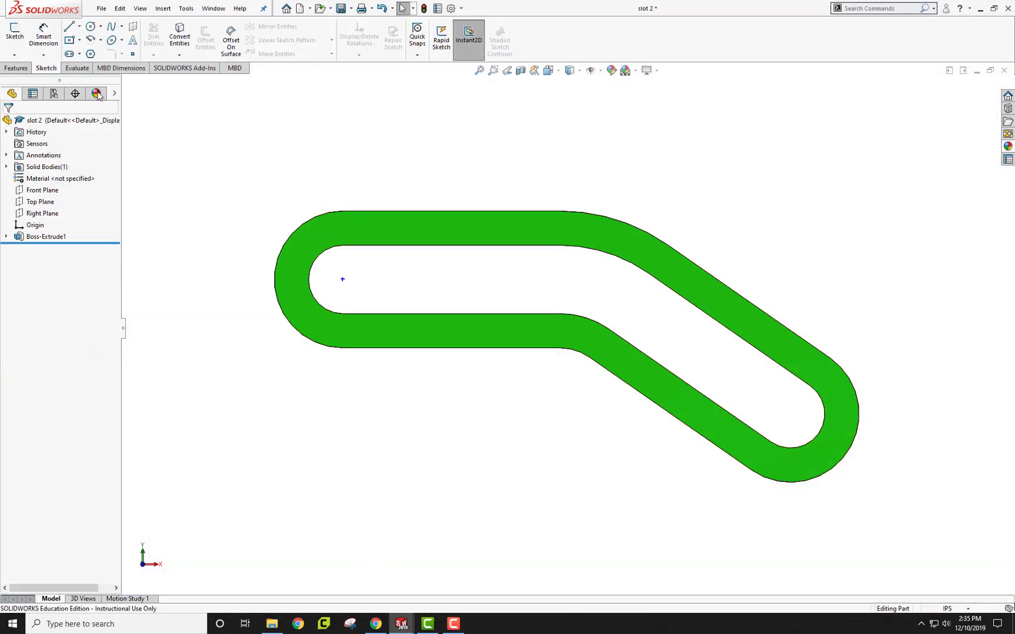
click(15, 32)
click(442, 242)
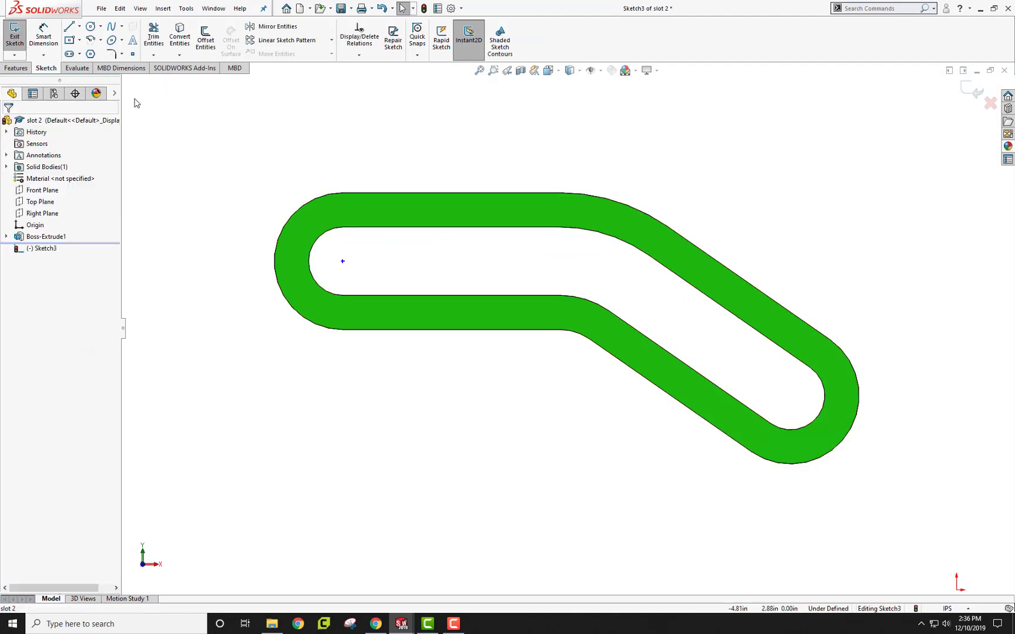
click(206, 38)
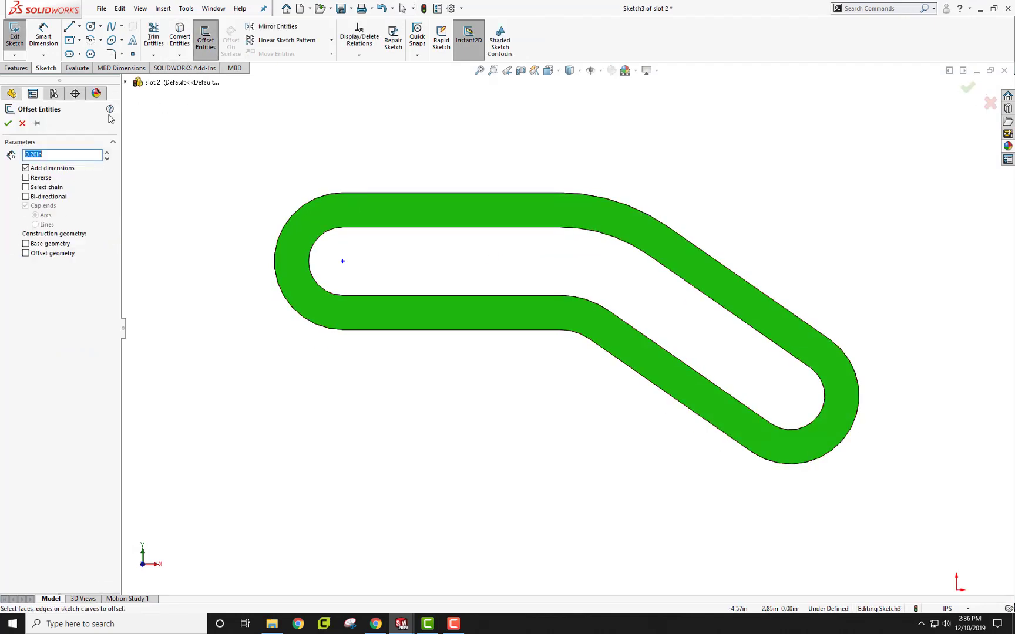
click(414, 230)
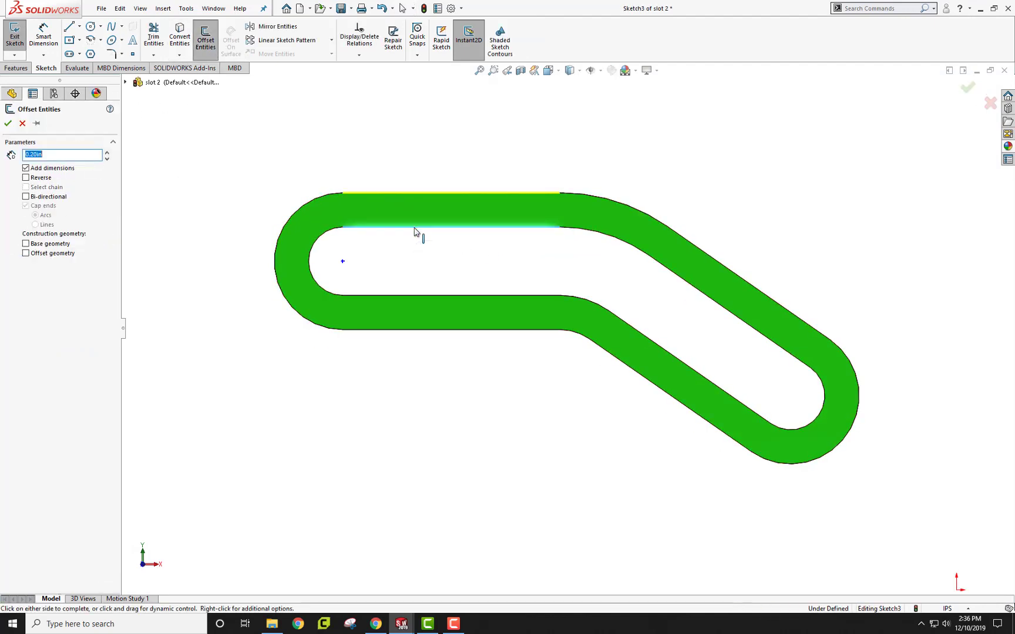
click(26, 178)
click(587, 237)
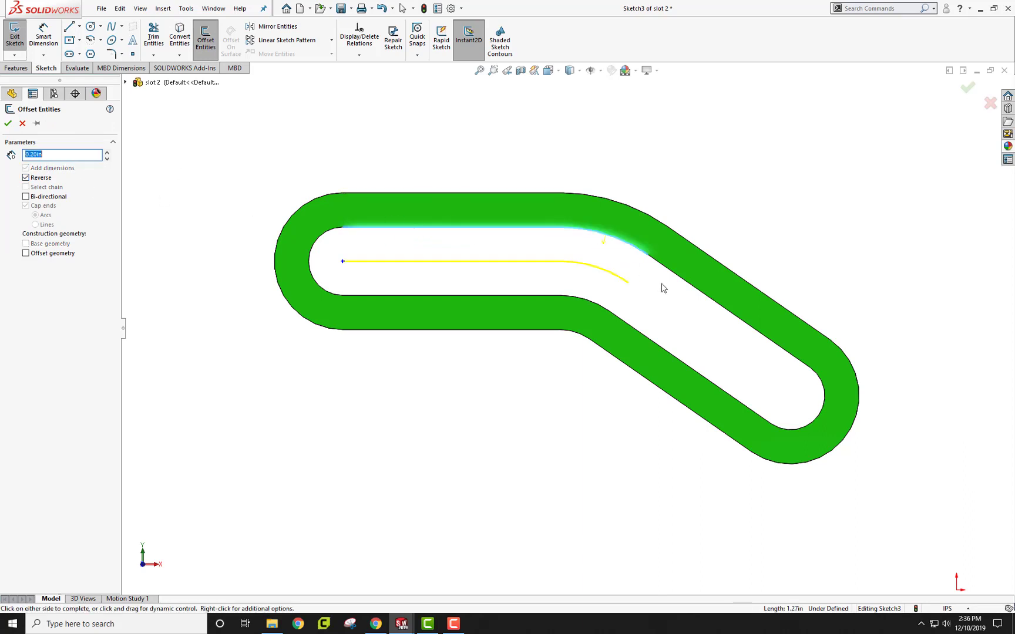
click(693, 291)
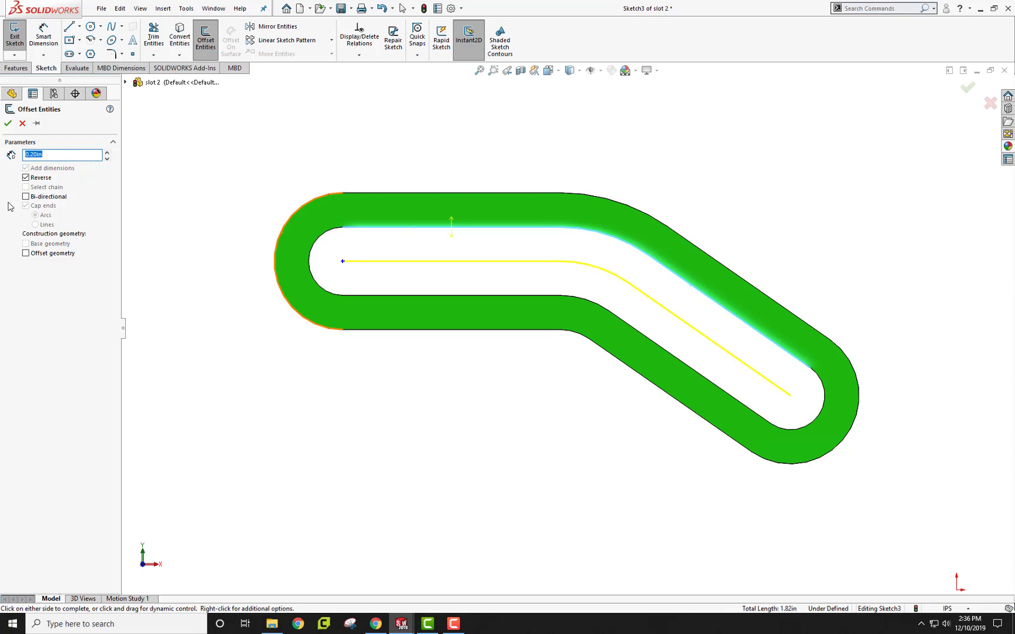
click(8, 124)
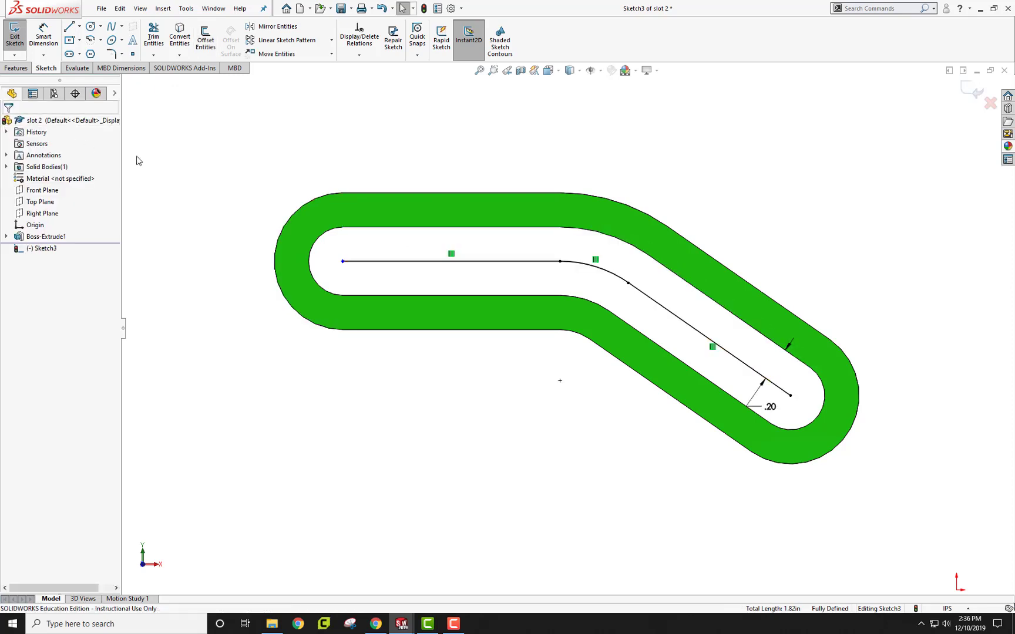
- Check the centreline's arc endpoints, close the sketch and save the slot 2 part
click(561, 262)
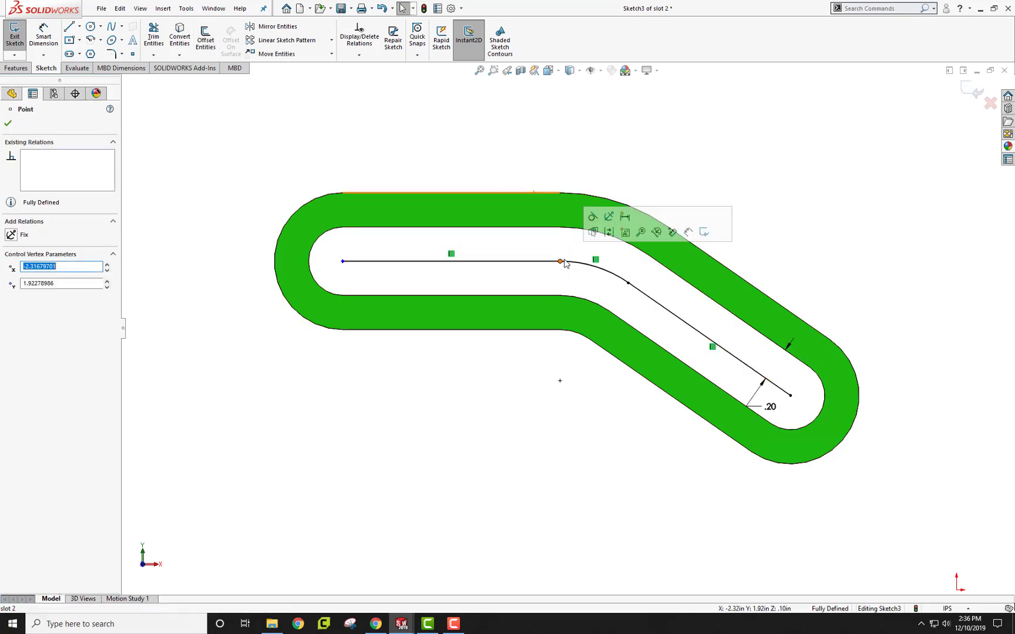
click(629, 285)
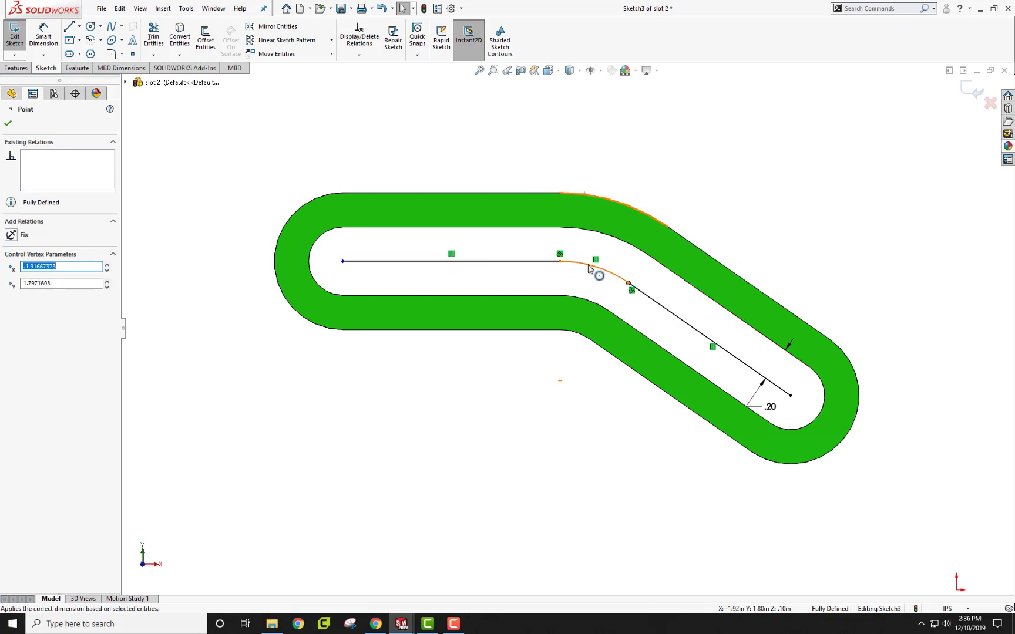
click(9, 125)
click(15, 35)
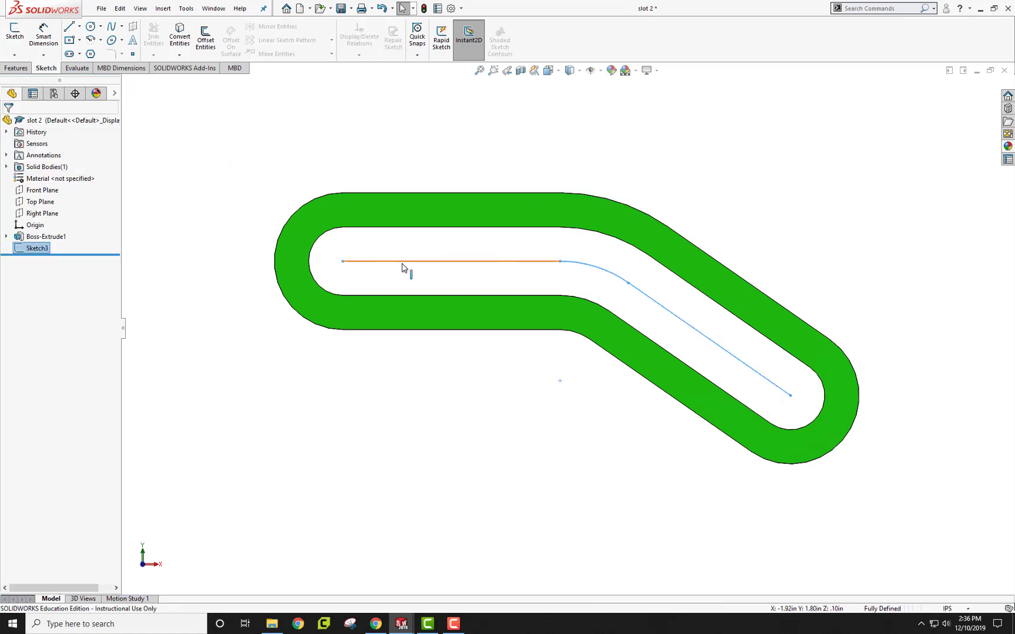
click(340, 8)
- In the slot 2a part, sketch a point at the origin on the cylinder's front face and close the sketch
mouse_move(402, 628)
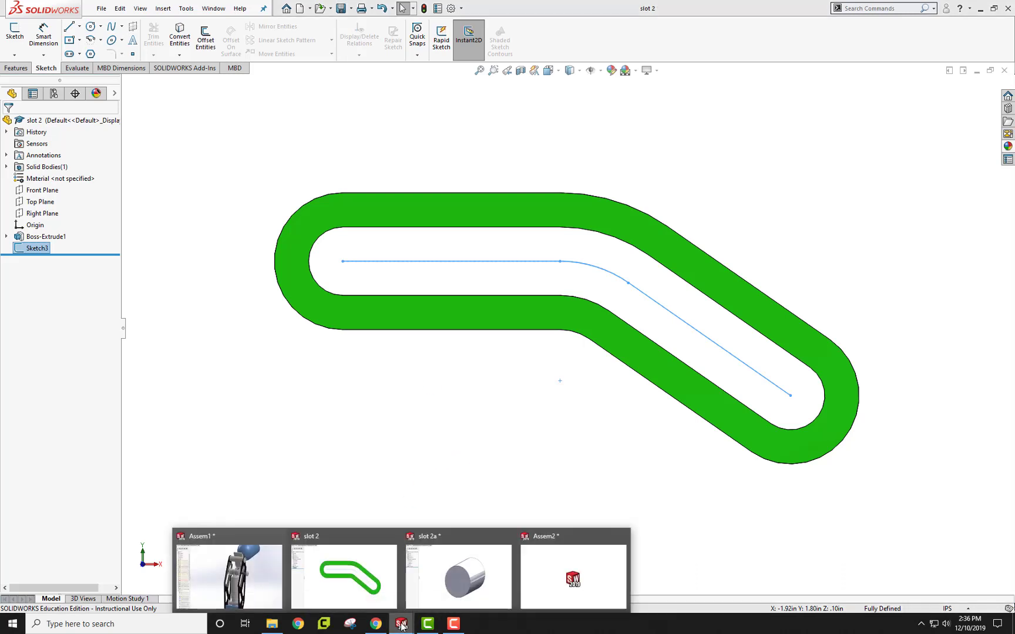
click(493, 588)
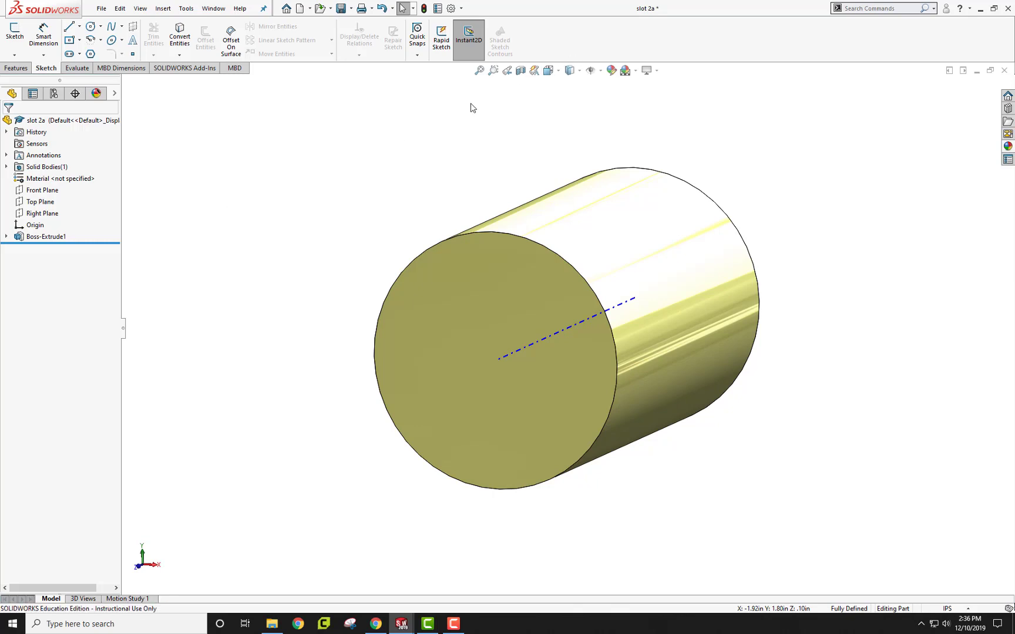
click(133, 55)
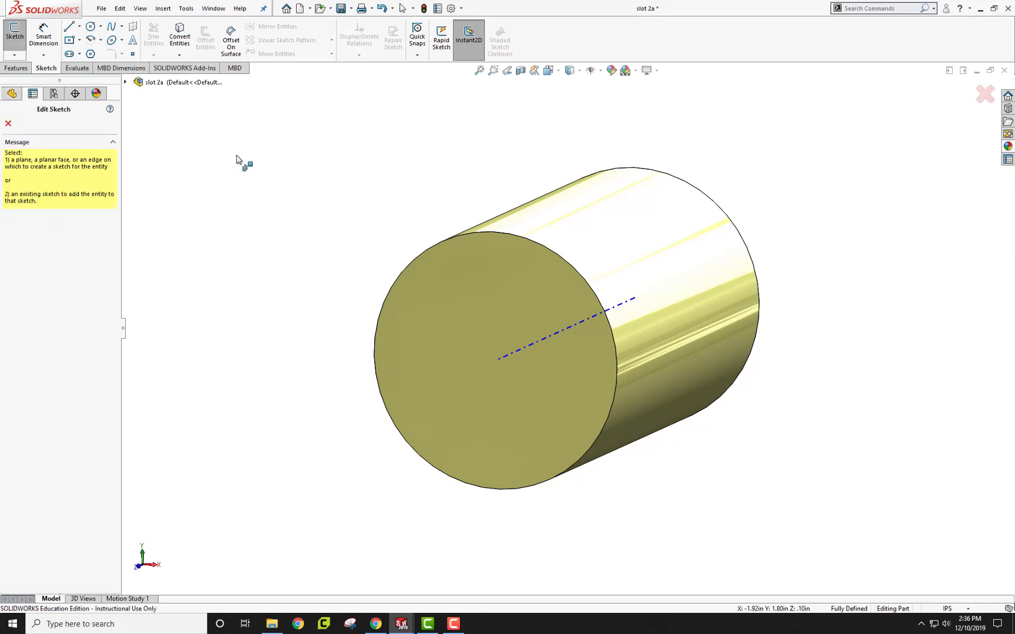
click(8, 123)
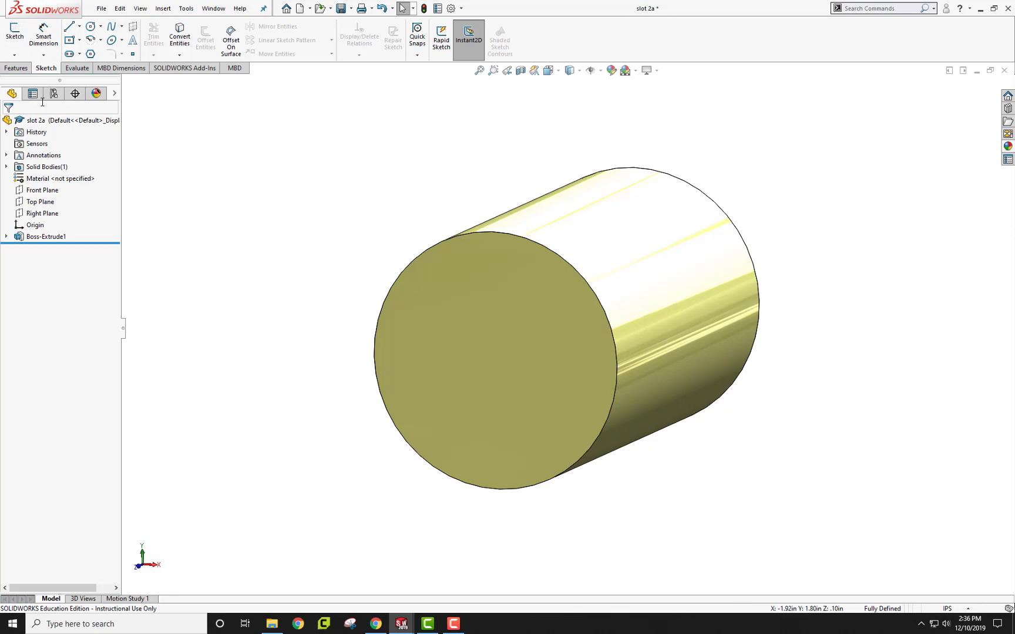
click(15, 32)
click(548, 303)
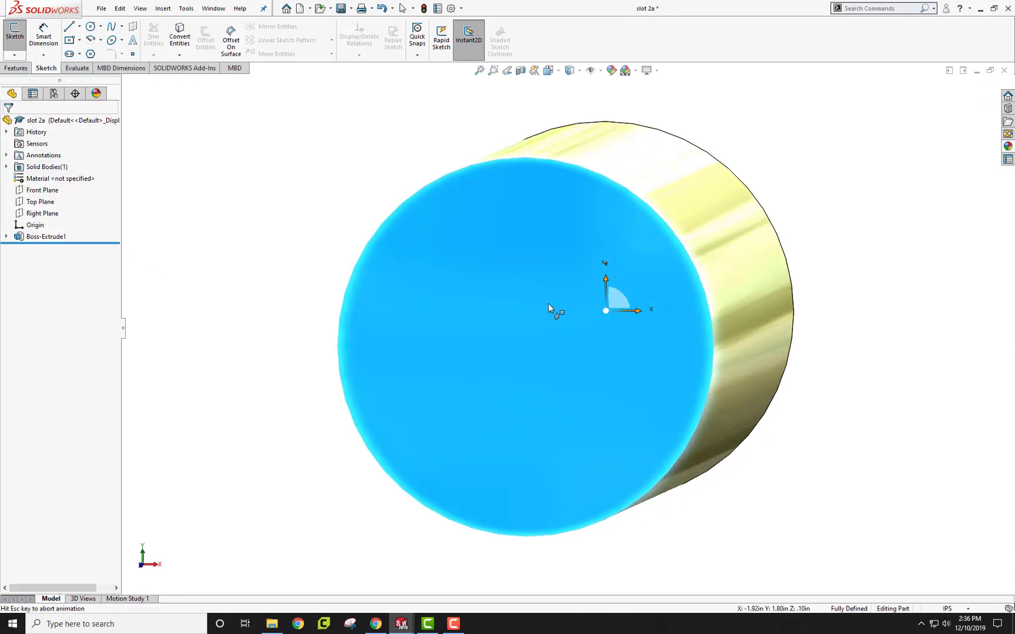
click(133, 56)
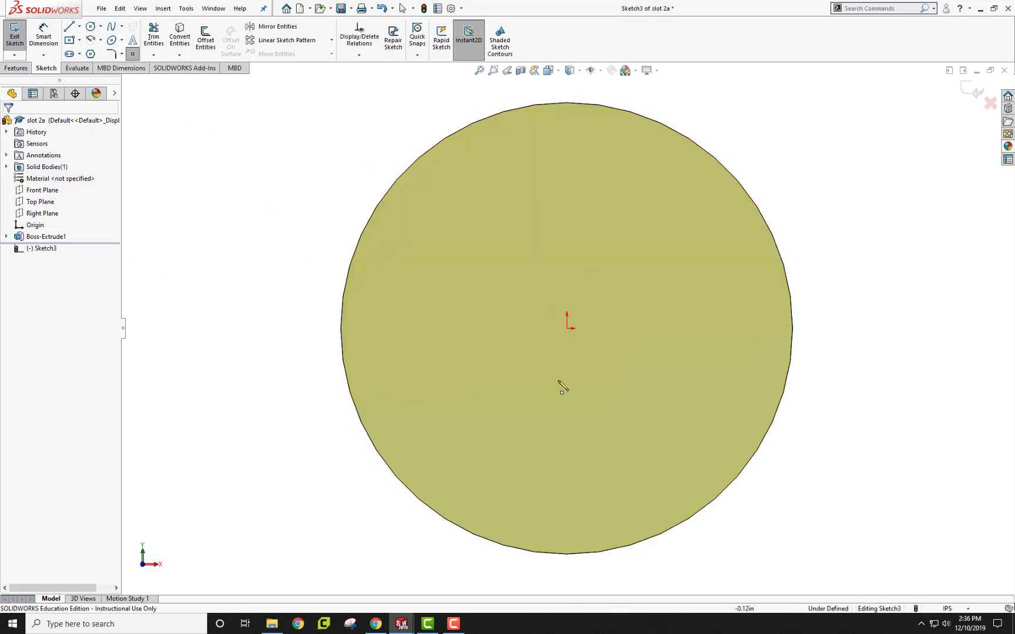
click(567, 329)
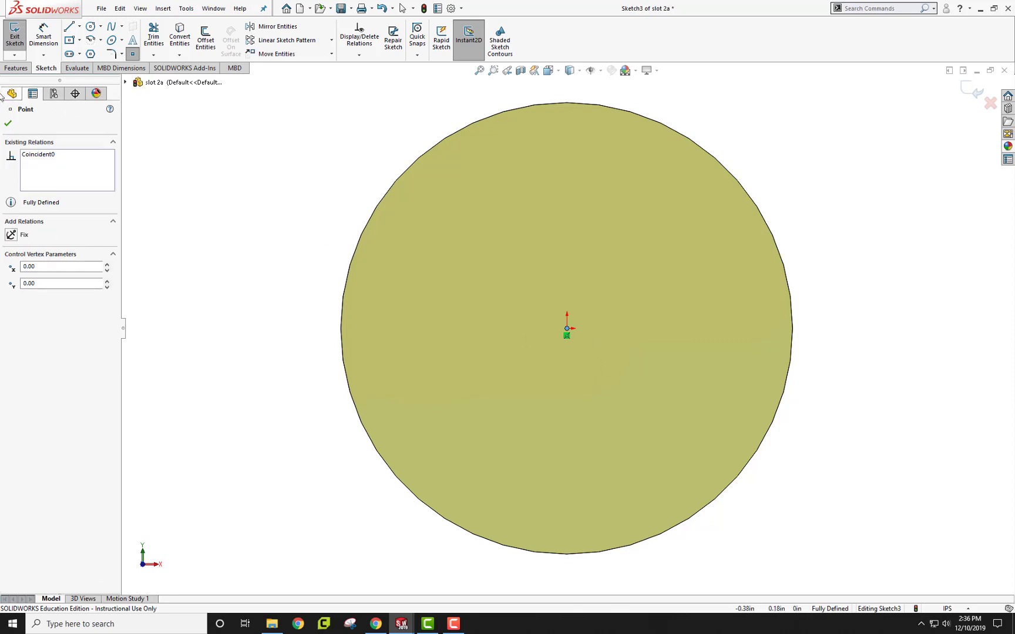
click(15, 33)
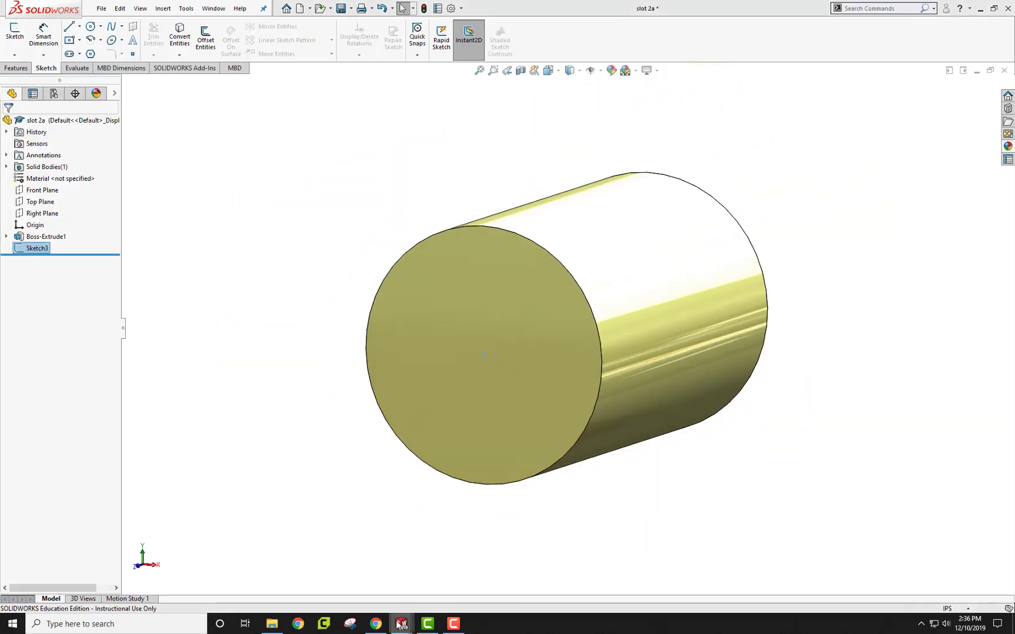
- Return to the Assem2 assembly and move the pin over the upper rim of the slot's rounded left end
mouse_move(402, 624)
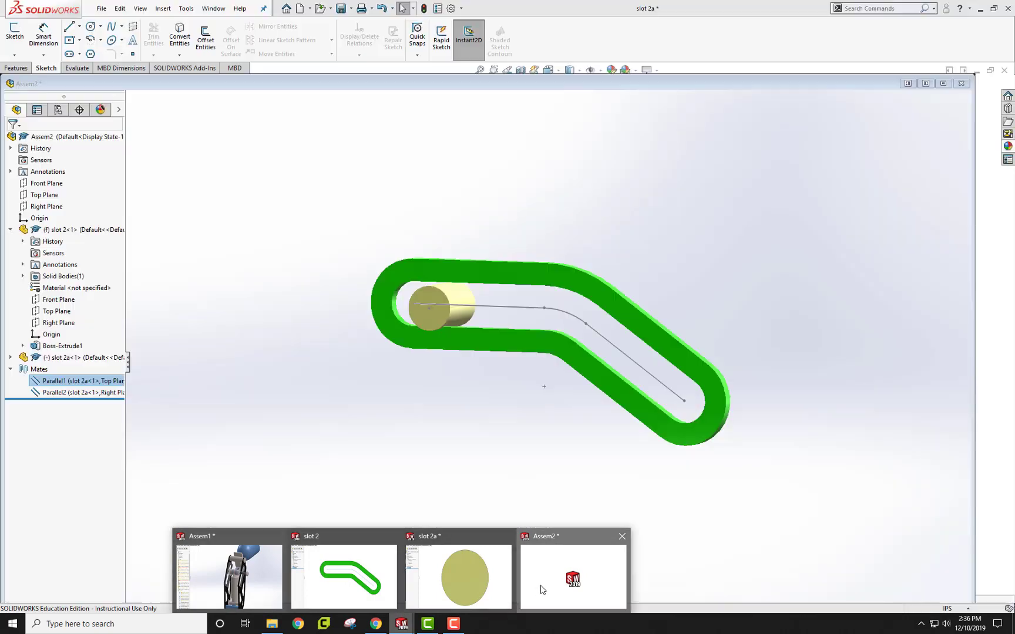
click(541, 589)
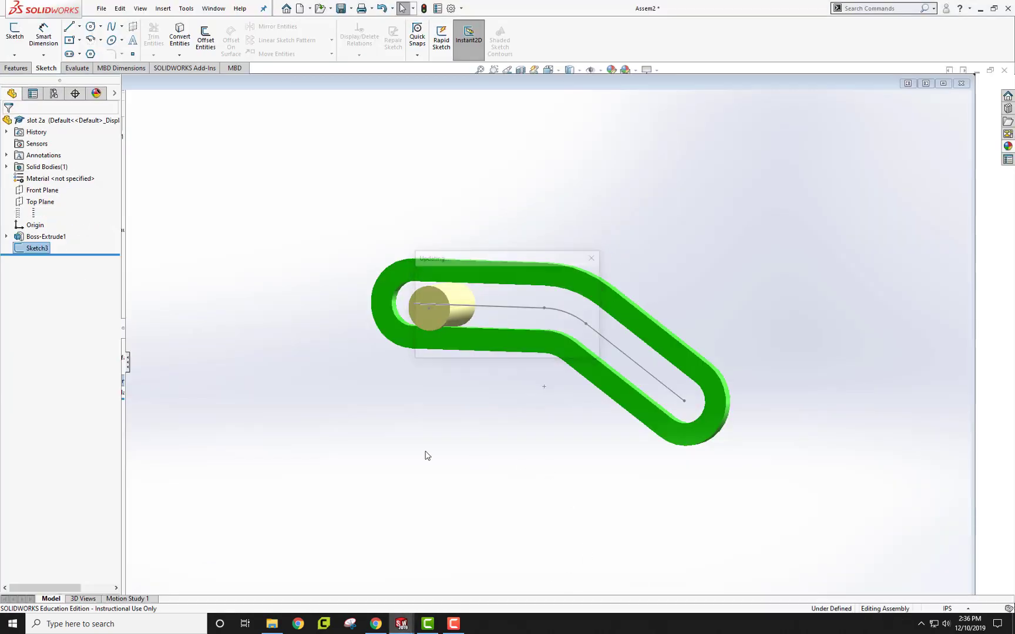
scroll(469, 283, down, 5)
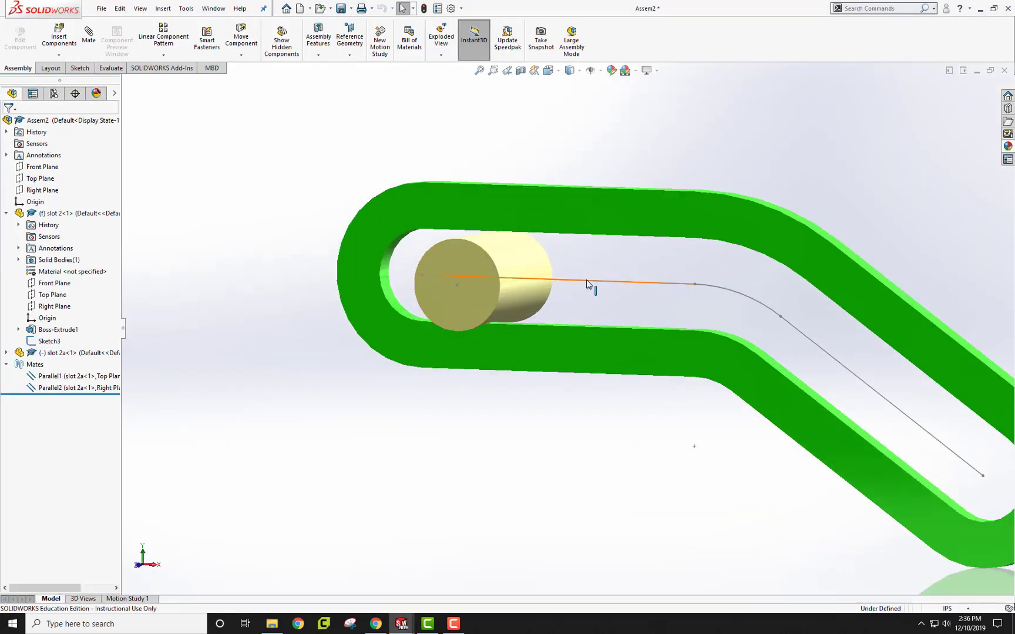
scroll(595, 411, up, 4)
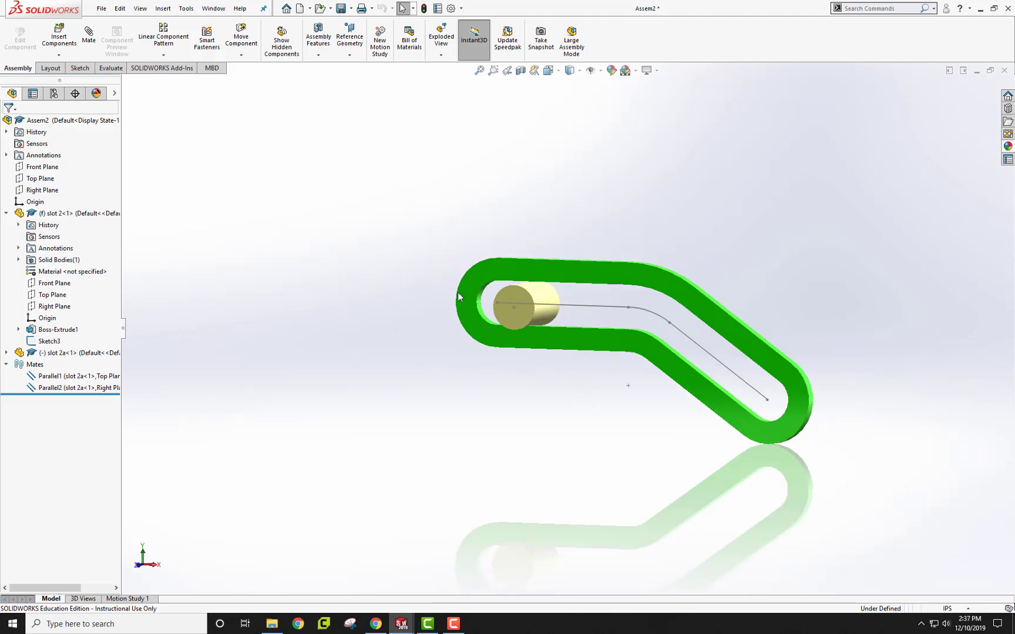
drag(555, 303, 569, 272)
middle_drag(568, 272, 554, 331)
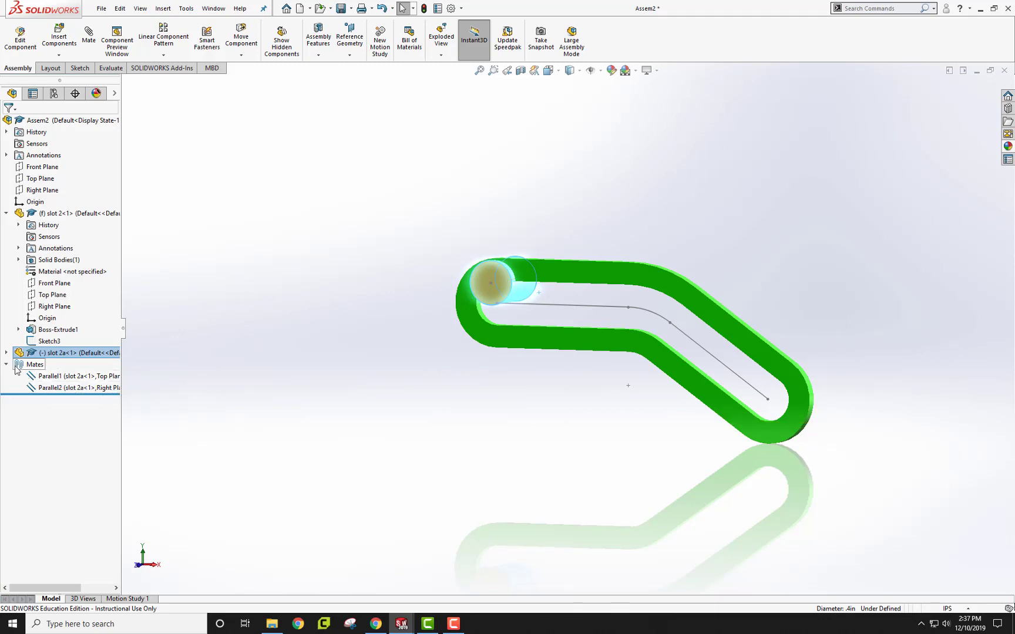
- Start a path mate with no preselected face and pick the sketched point on the pin's front face as the component vertex
click(89, 35)
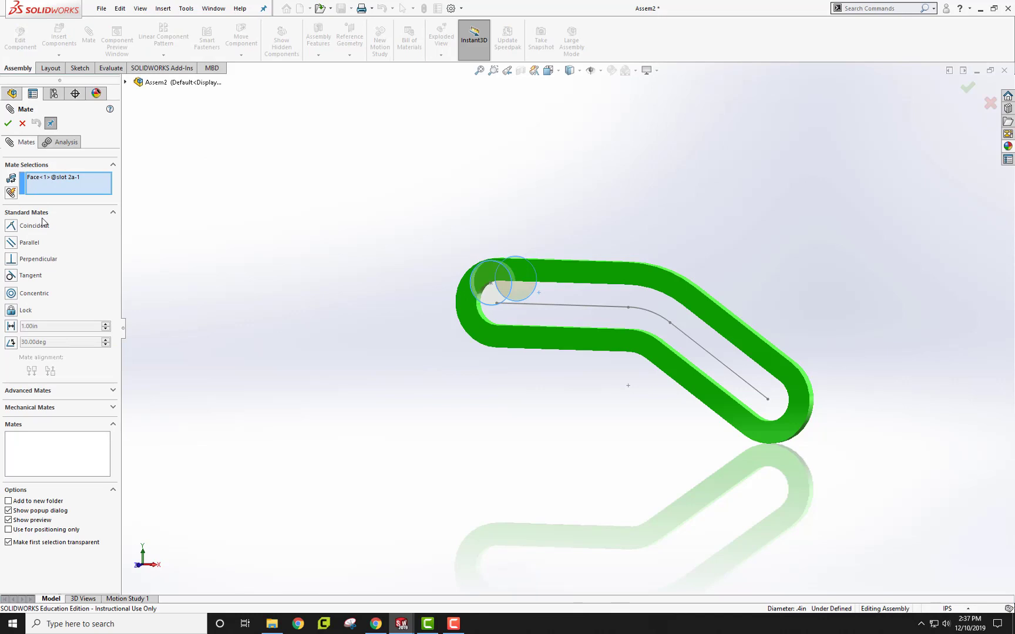
click(68, 390)
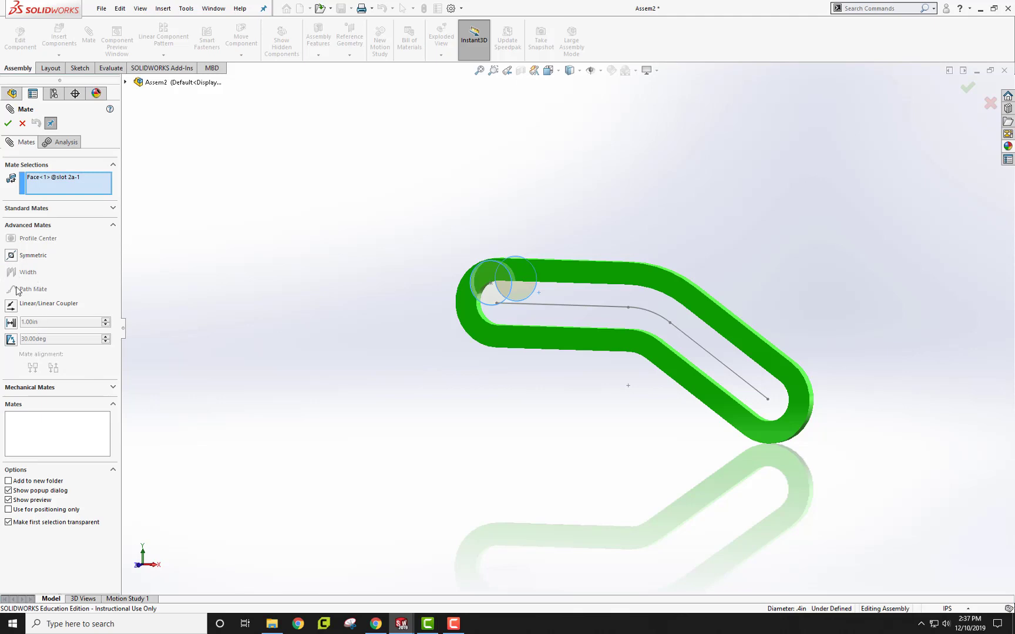
right_click(58, 184)
click(74, 193)
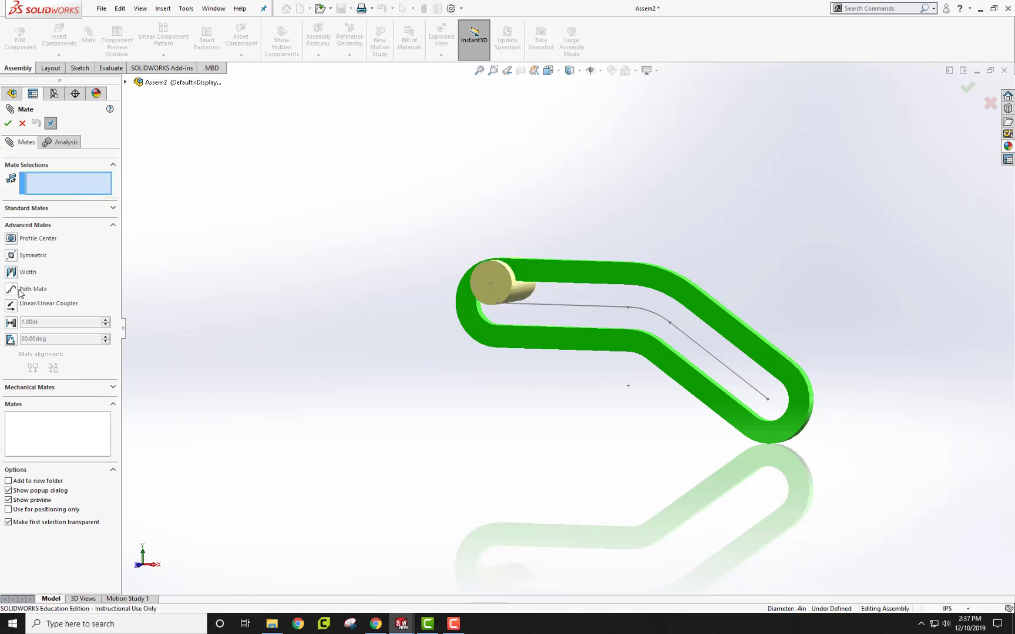
click(11, 289)
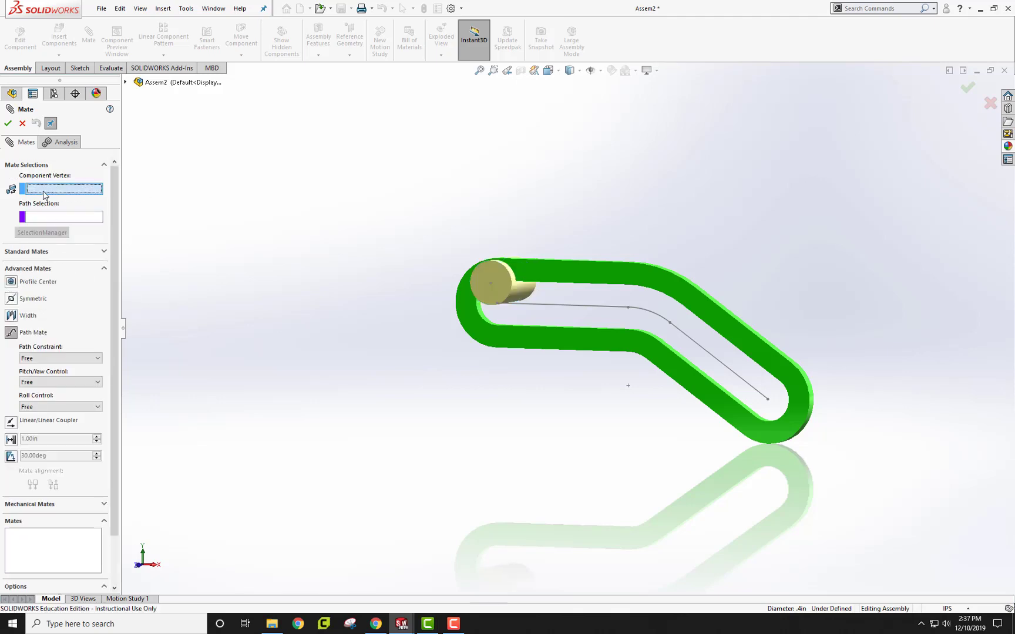
click(491, 284)
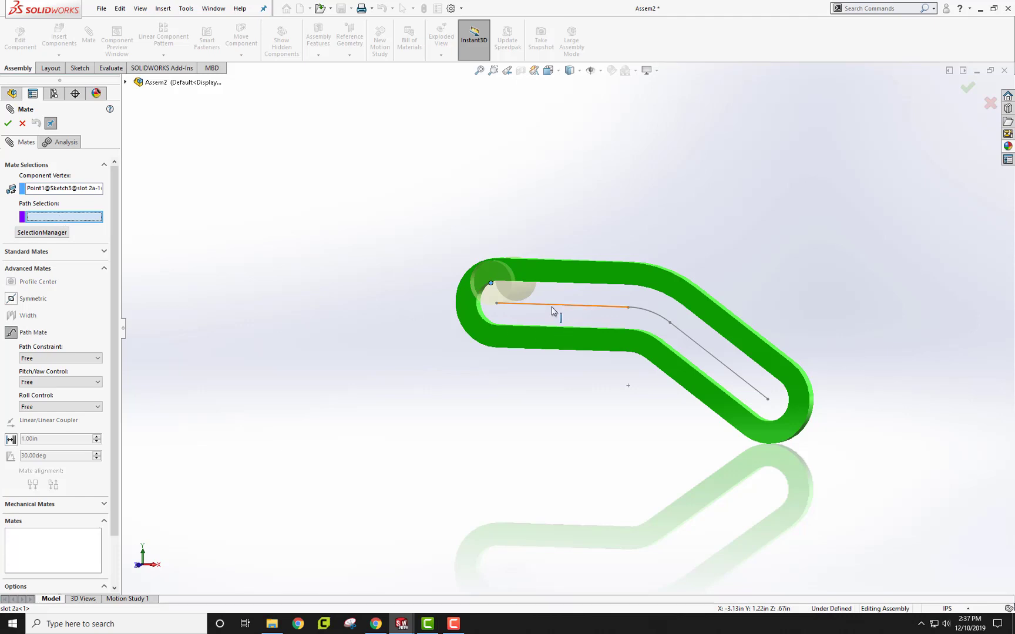
- Select the slot's whole centreline as an open-loop path, accept the path mate with all controls Free and close the mate command
click(50, 234)
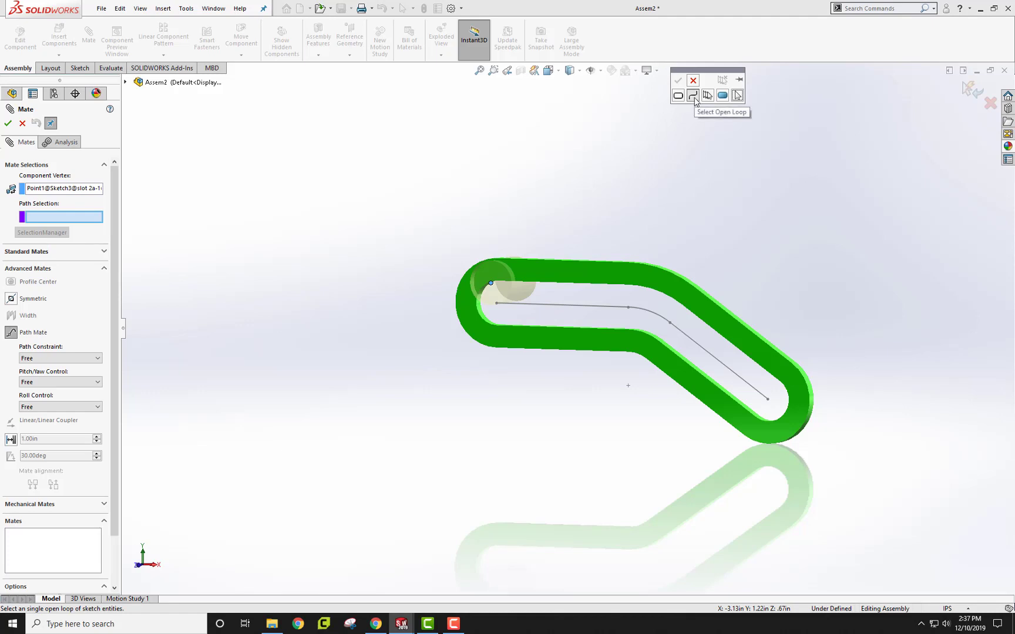
click(538, 310)
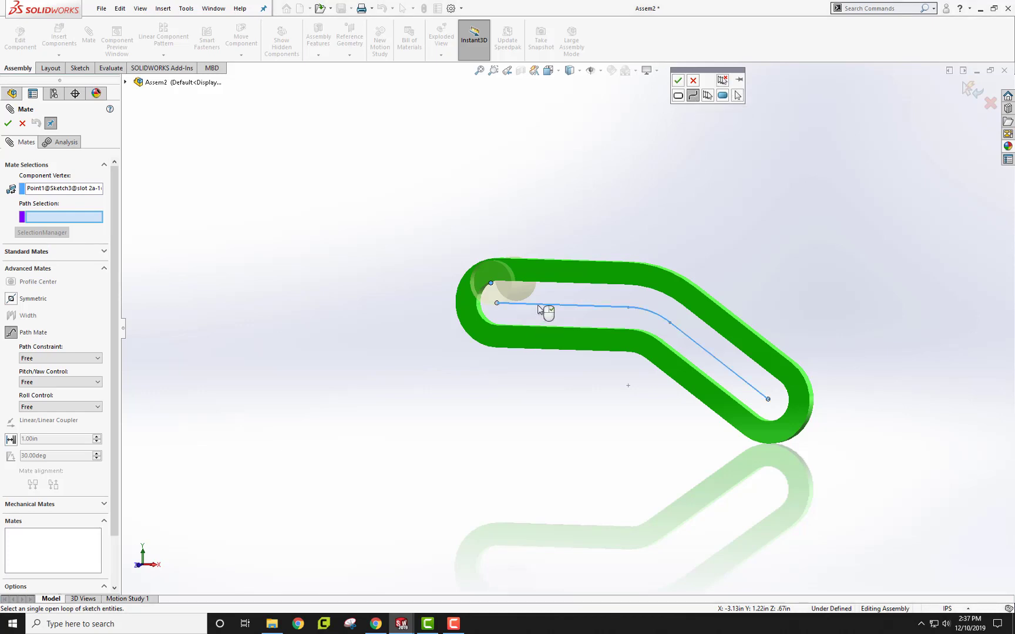
click(679, 82)
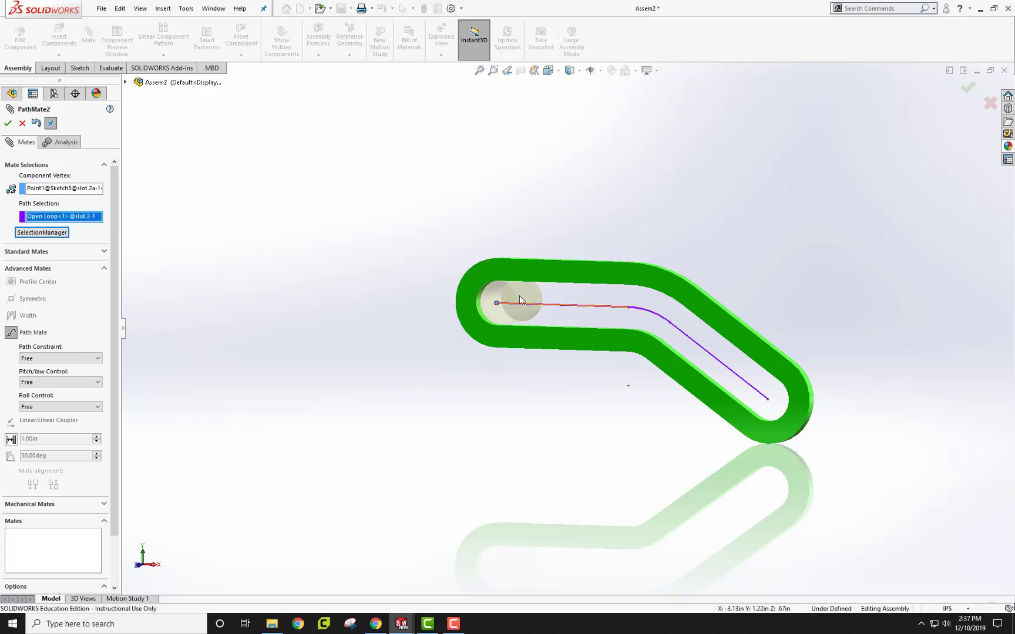
middle_drag(510, 299, 514, 325)
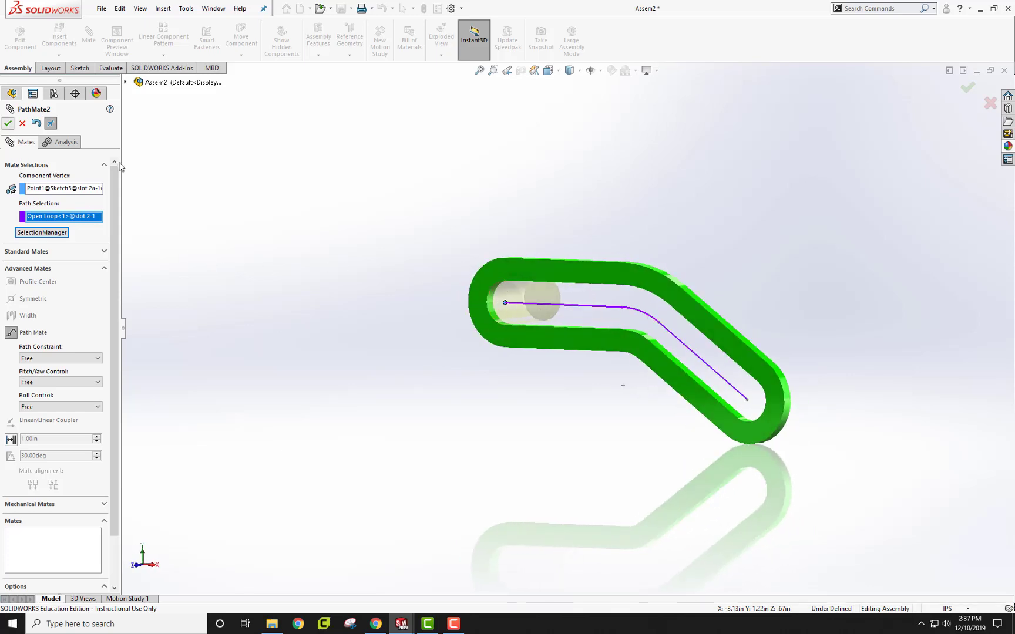
click(8, 123)
drag(539, 299, 557, 317)
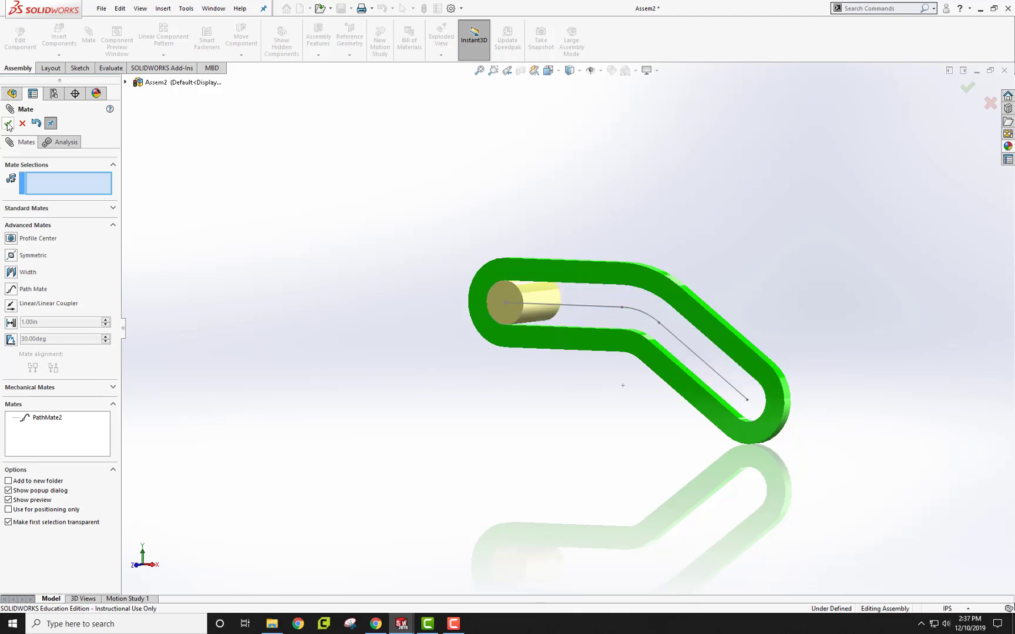
click(8, 122)
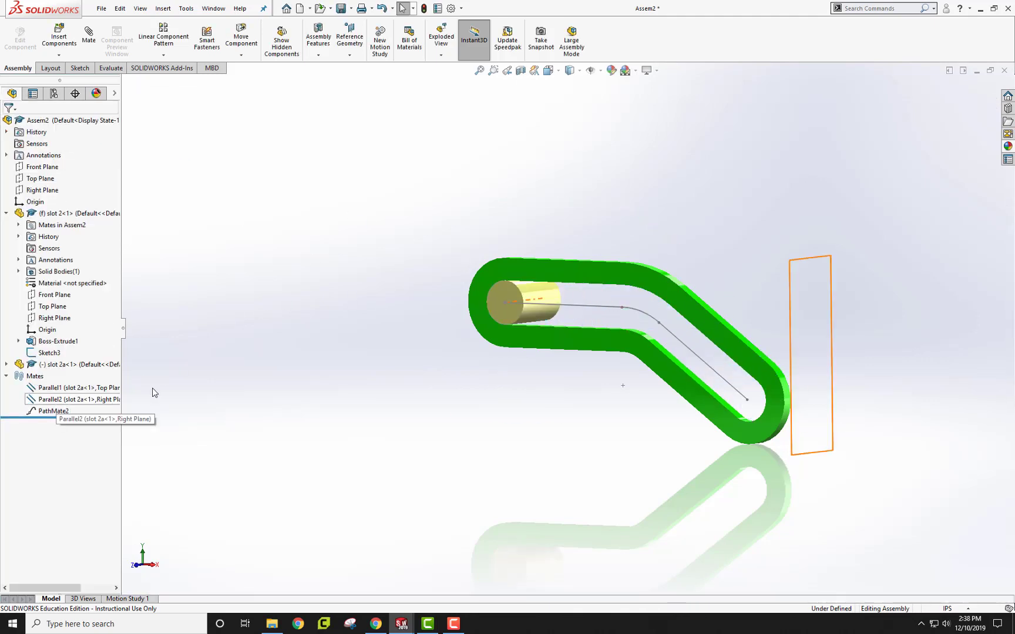
- Suppress the Parallel1 and Parallel2 mates and move the pin to test its rotation on the path
scroll(676, 326, down, 4)
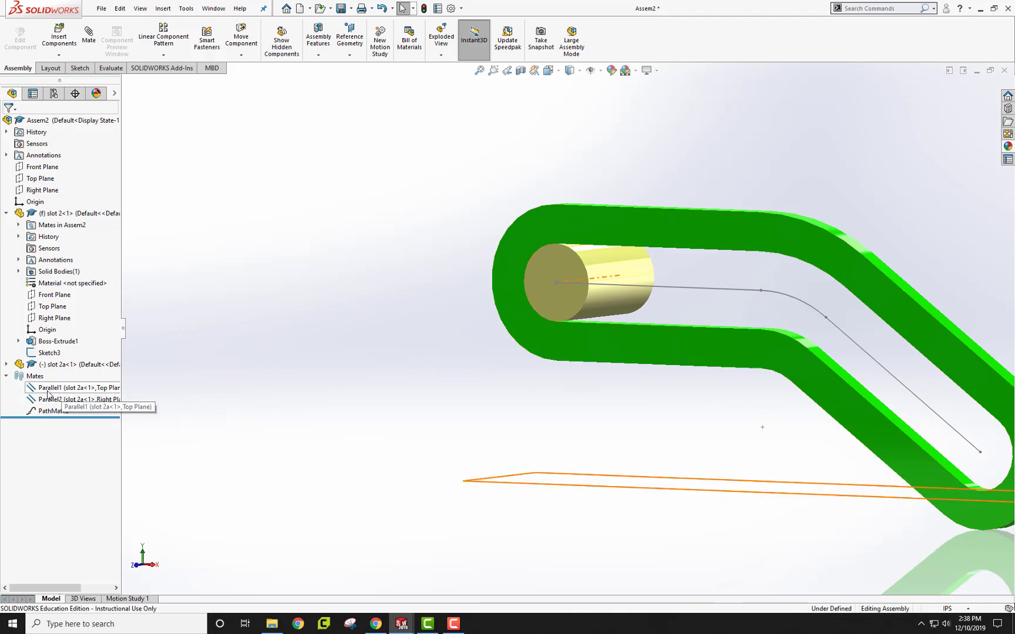
right_click(68, 392)
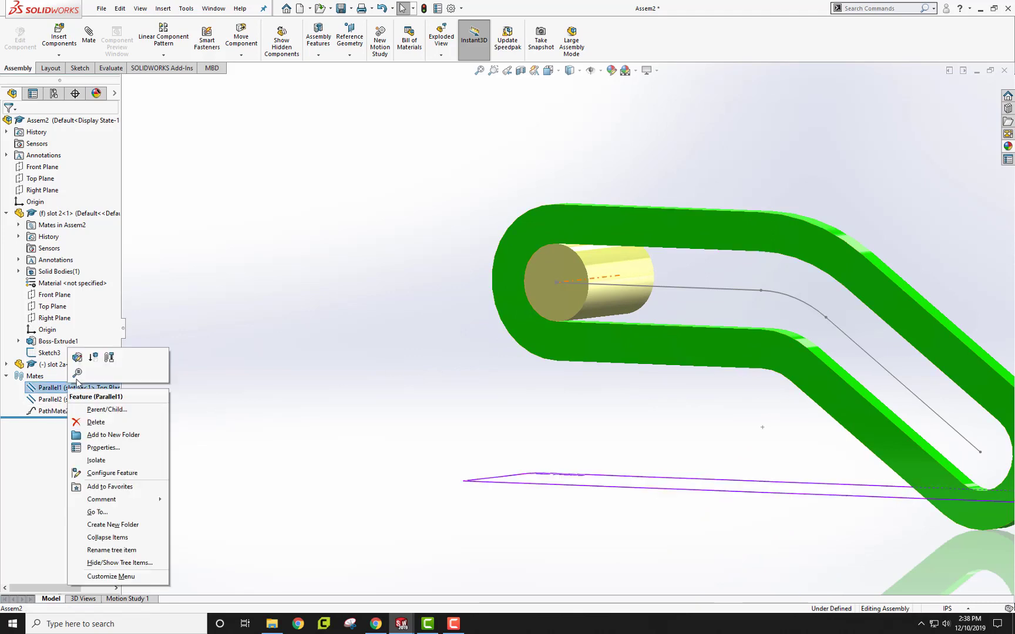
click(93, 357)
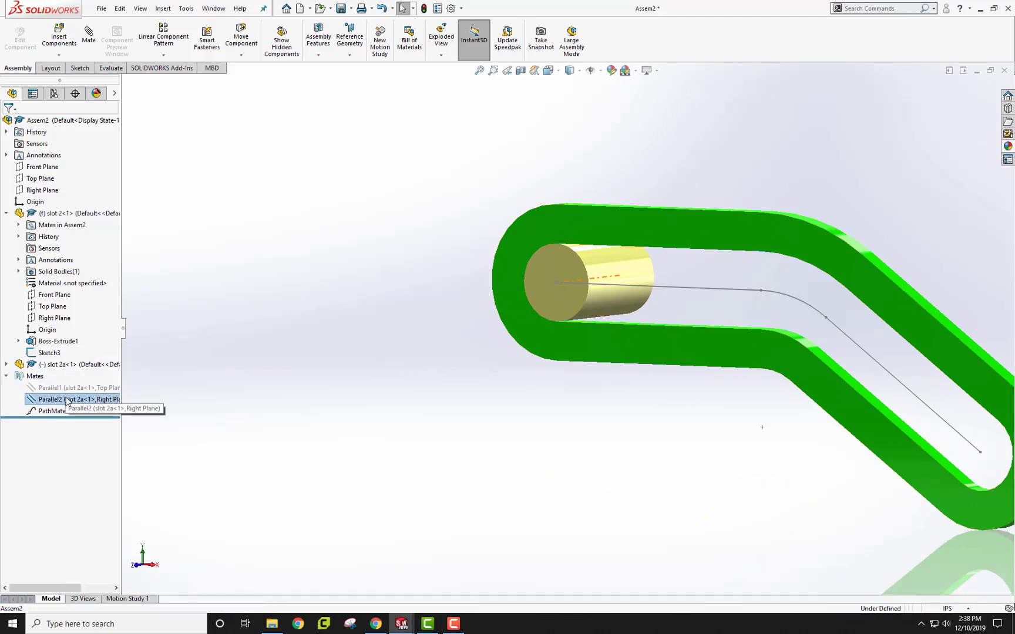
right_click(66, 401)
click(91, 370)
scroll(567, 330, up, 2)
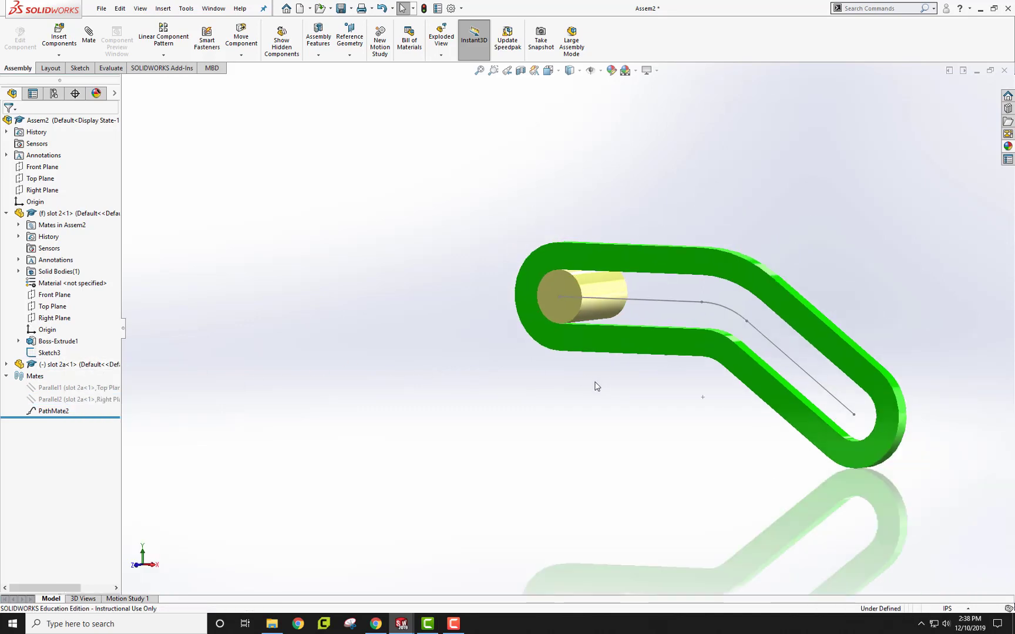
mouse_move(598, 301)
mouse_down()
mouse_move(612, 325)
mouse_move(570, 367)
mouse_move(637, 287)
mouse_move(651, 303)
mouse_move(588, 301)
mouse_up()
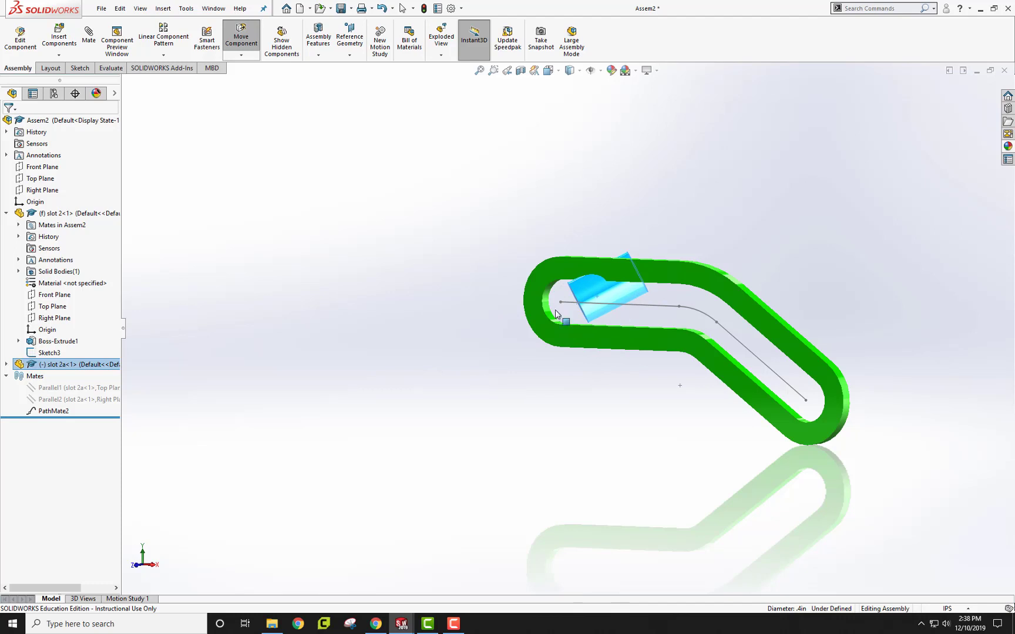
- Unsuppress the Parallel2 mate, move the pin to test it, and unsuppress the Parallel1 mate
right_click(66, 402)
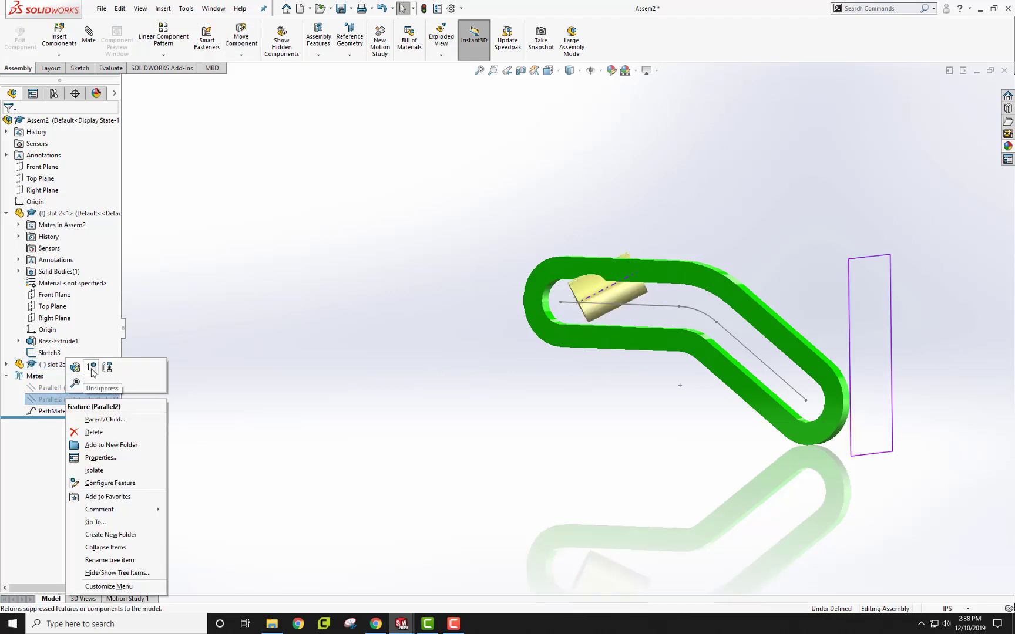
click(92, 369)
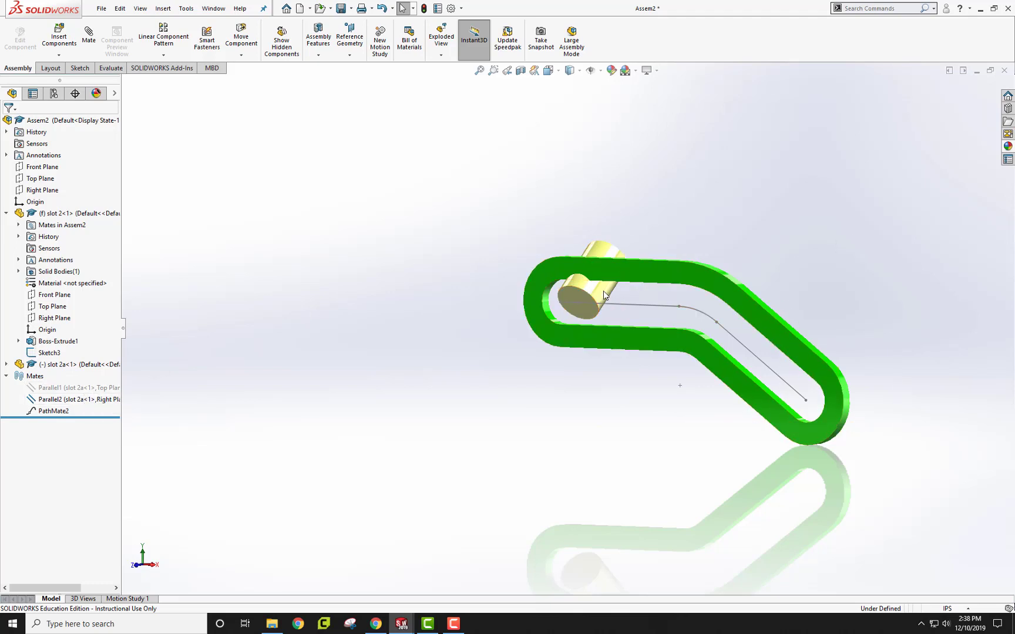
drag(596, 289, 628, 307)
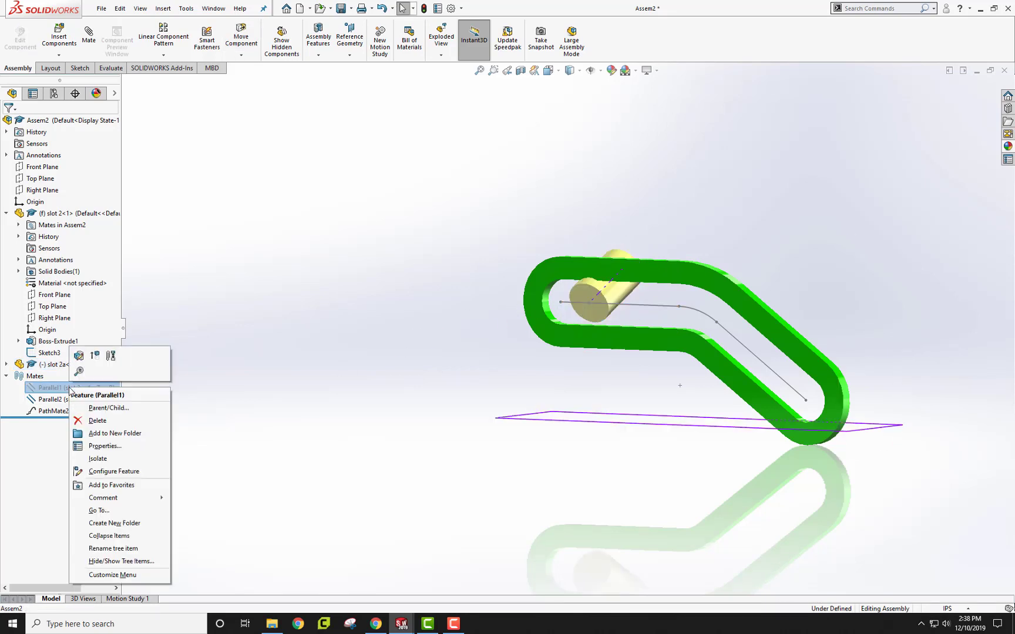
click(95, 357)
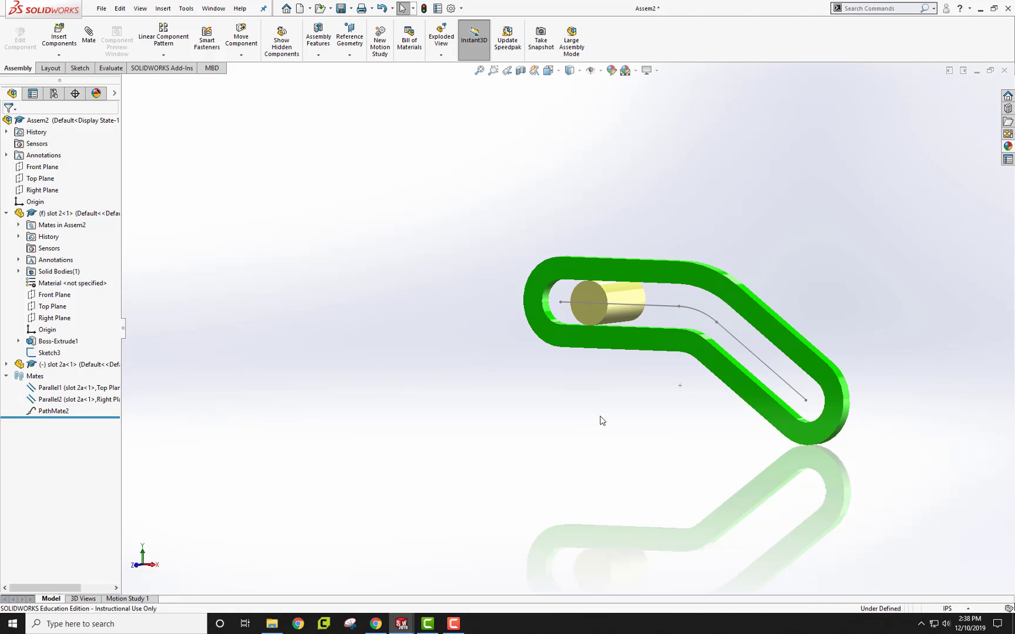
- Move the pin along the slot and examine from several angles how it follows the centreline
drag(618, 304, 557, 374)
middle_drag(556, 373, 591, 339)
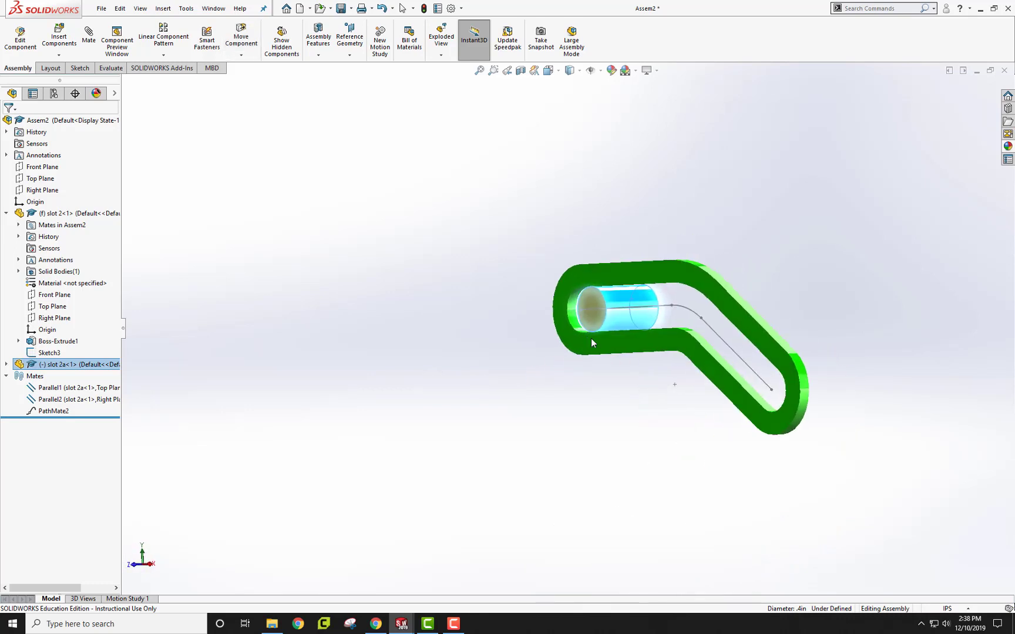
scroll(598, 314, down, 2)
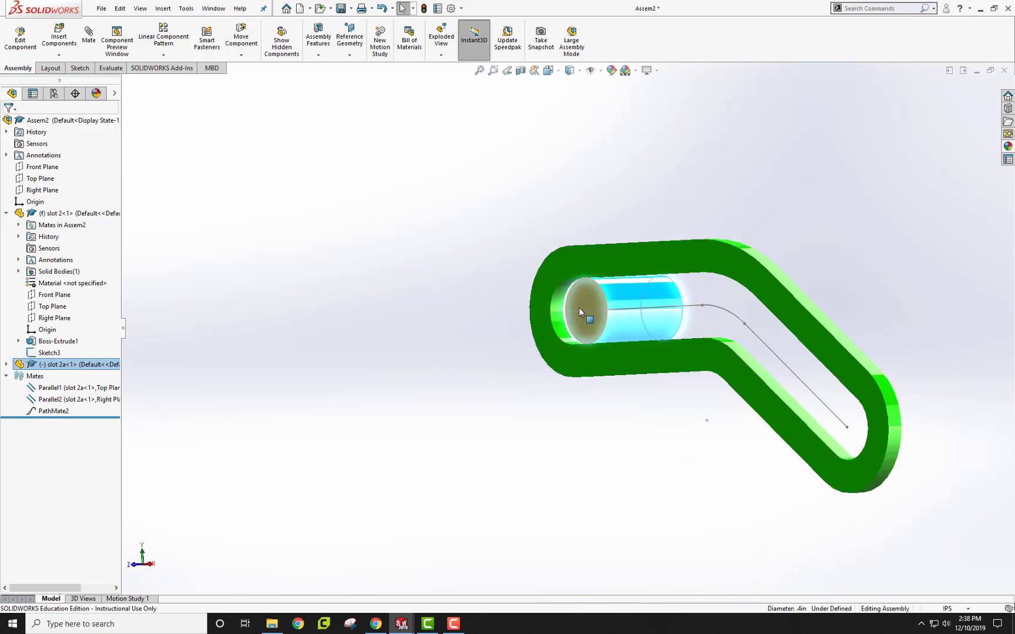
middle_drag(721, 313, 655, 336)
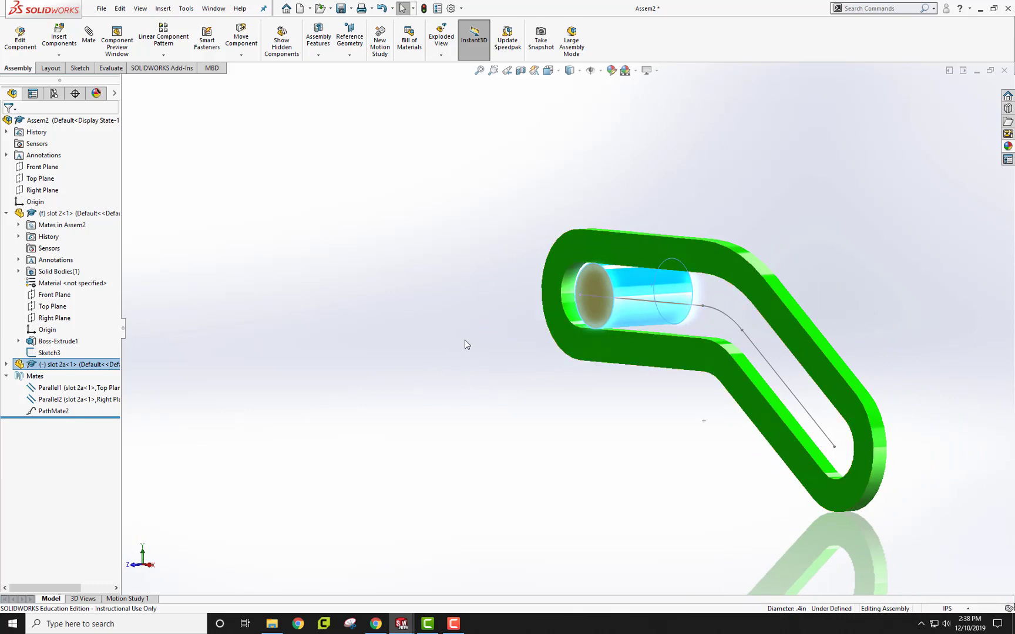
middle_drag(465, 344, 520, 349)
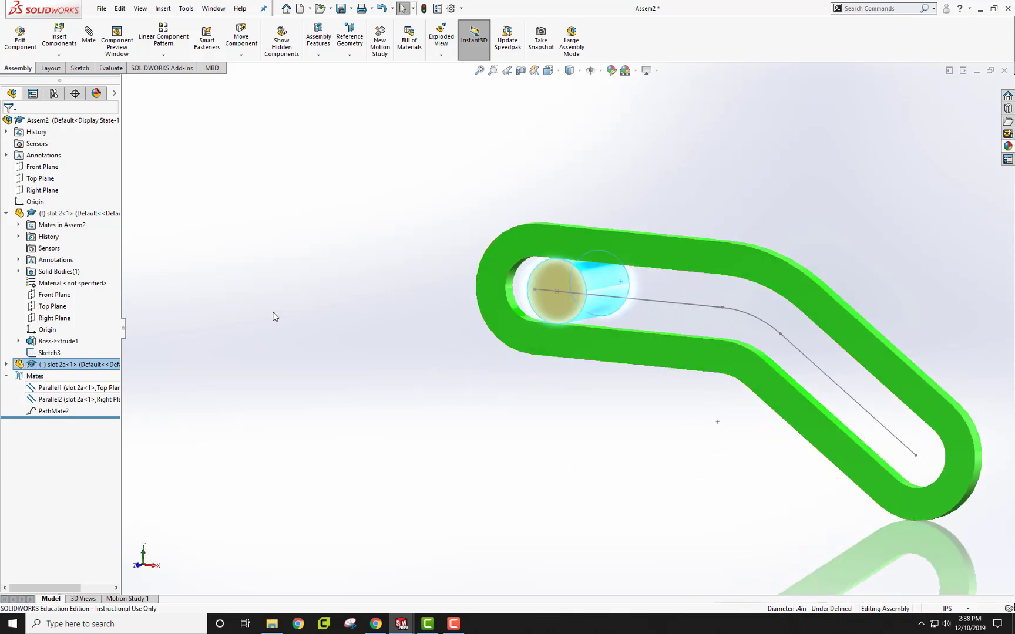
- Hide the slot's centreline sketch and show it again
right_click(641, 304)
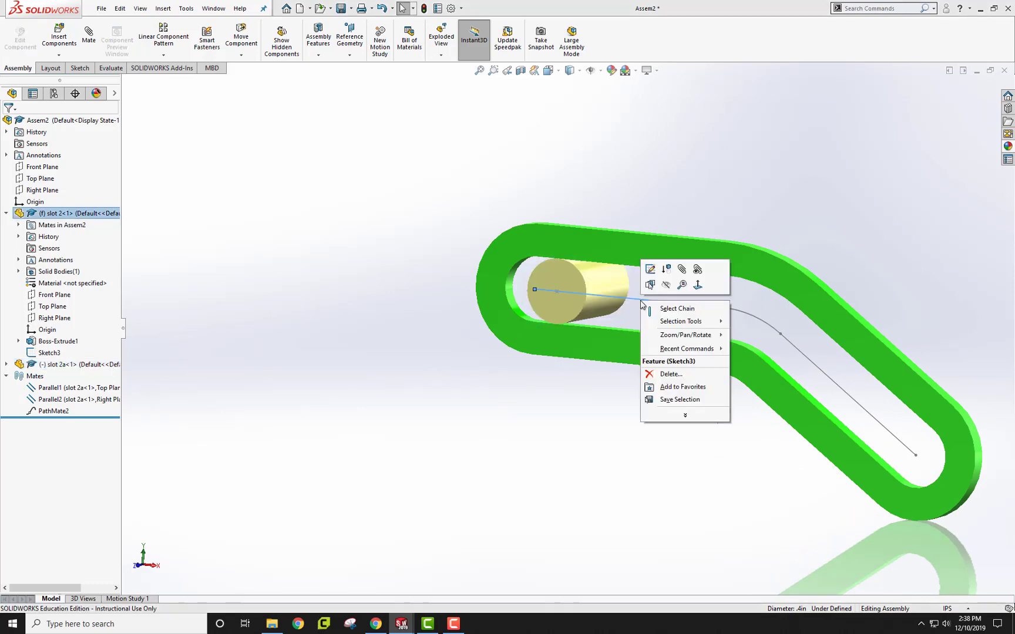
click(667, 286)
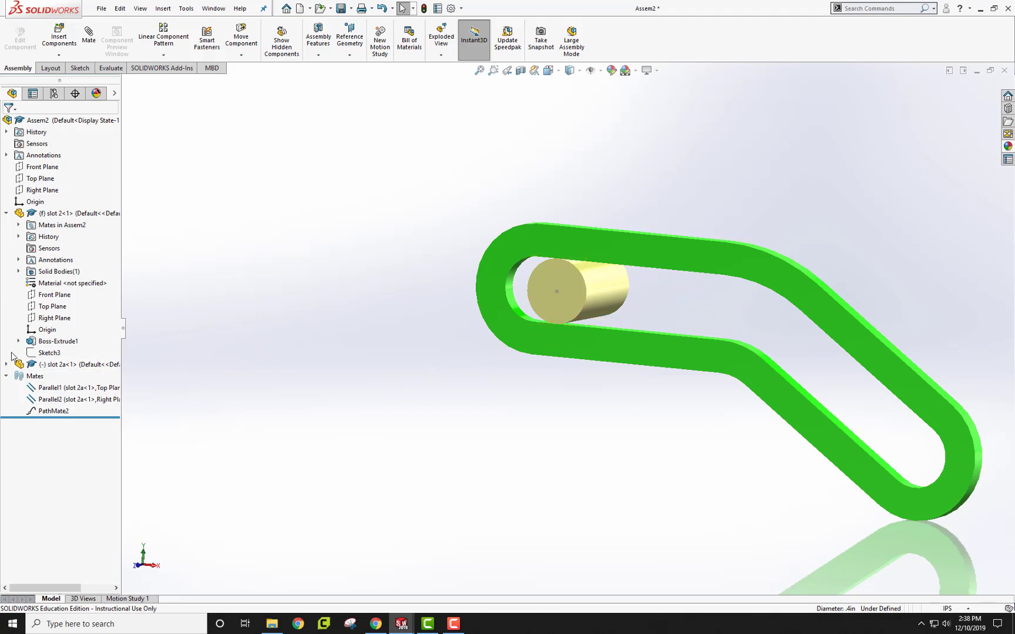
right_click(50, 353)
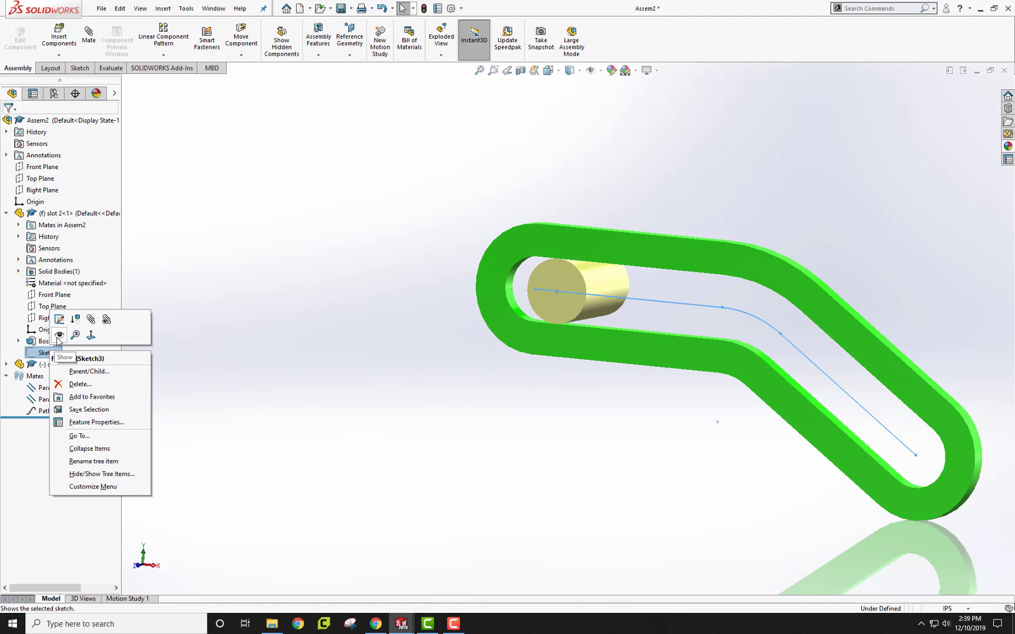
click(57, 341)
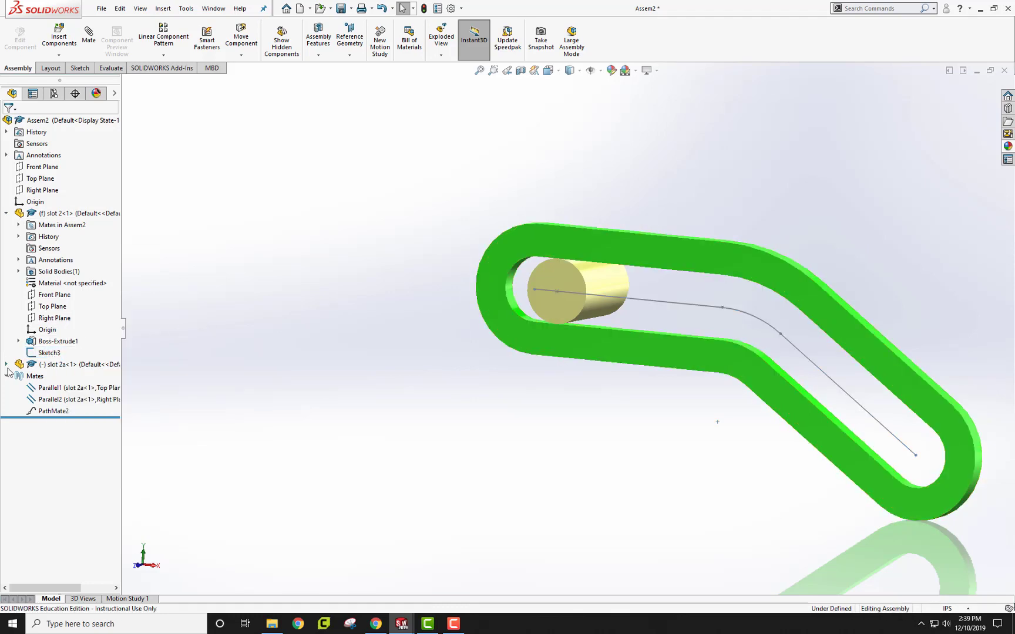
- Hide Sketch3 in both the slot 2 and slot 2a parts and move the pin along the slot
right_click(45, 355)
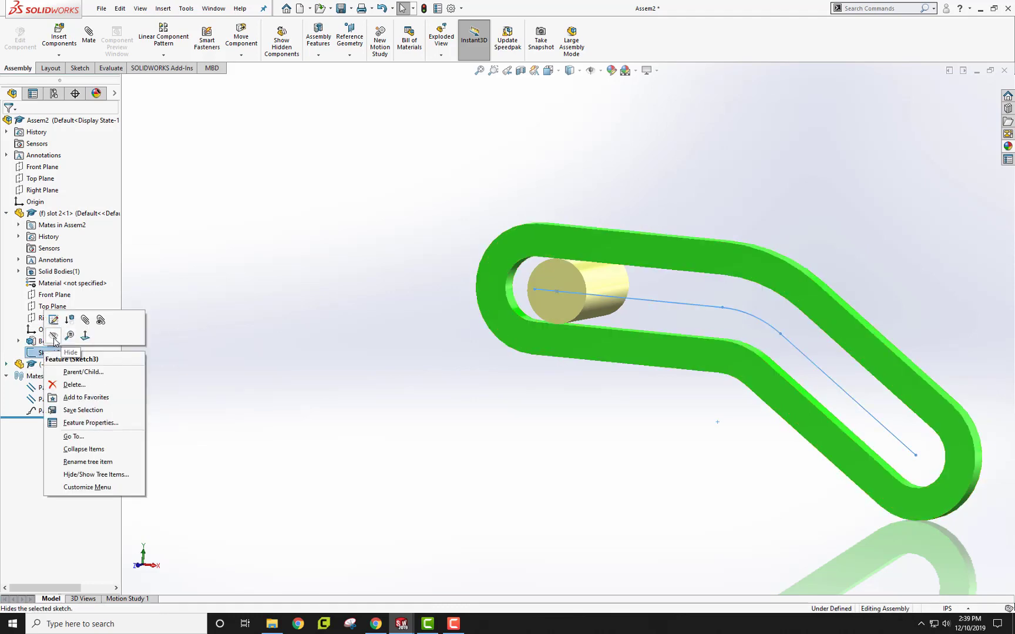
click(54, 338)
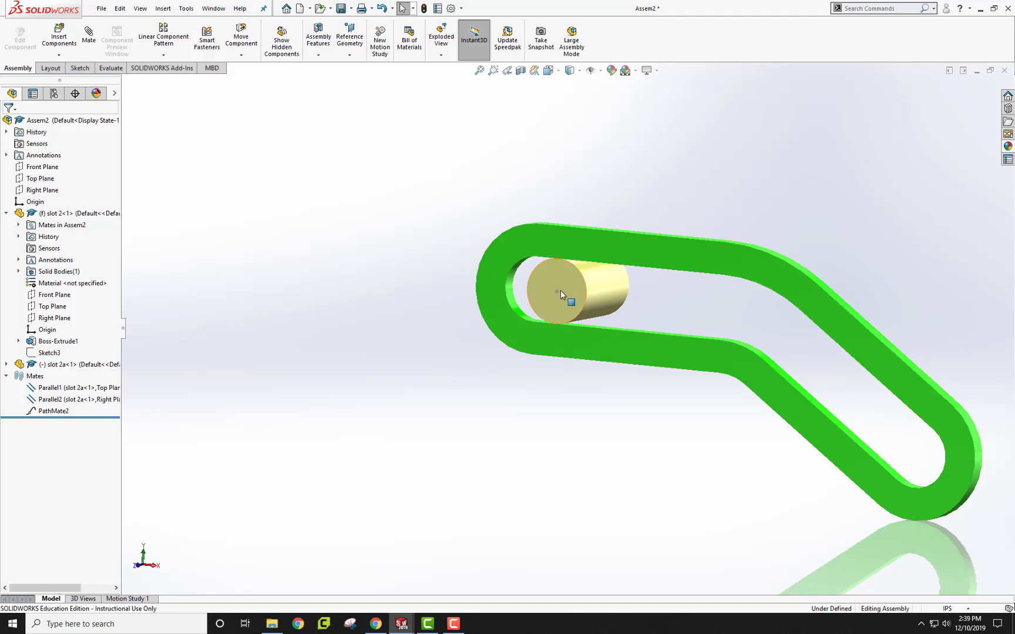
click(6, 364)
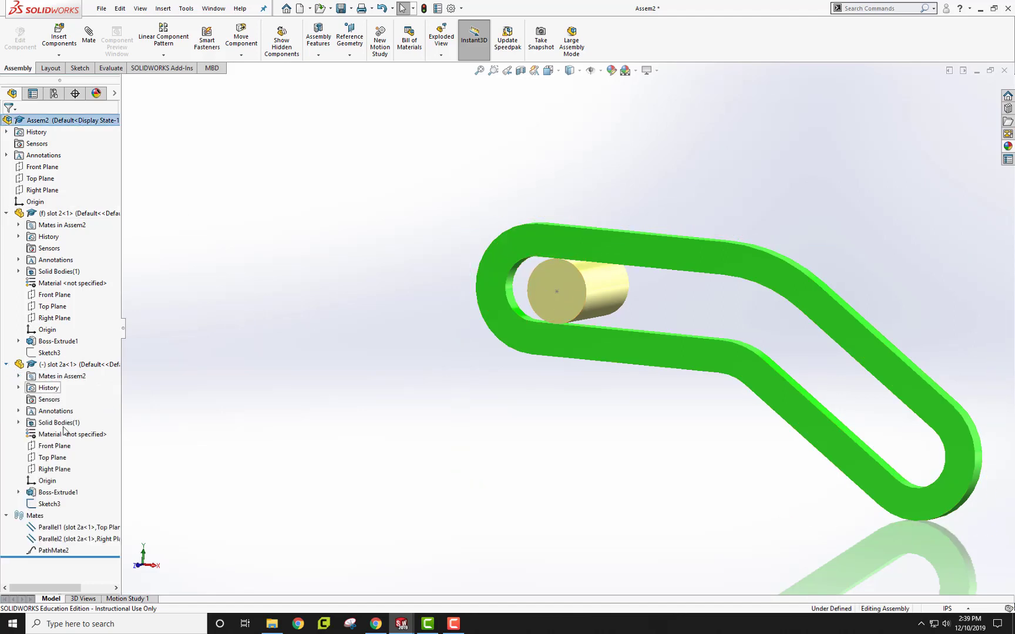
right_click(48, 506)
click(61, 477)
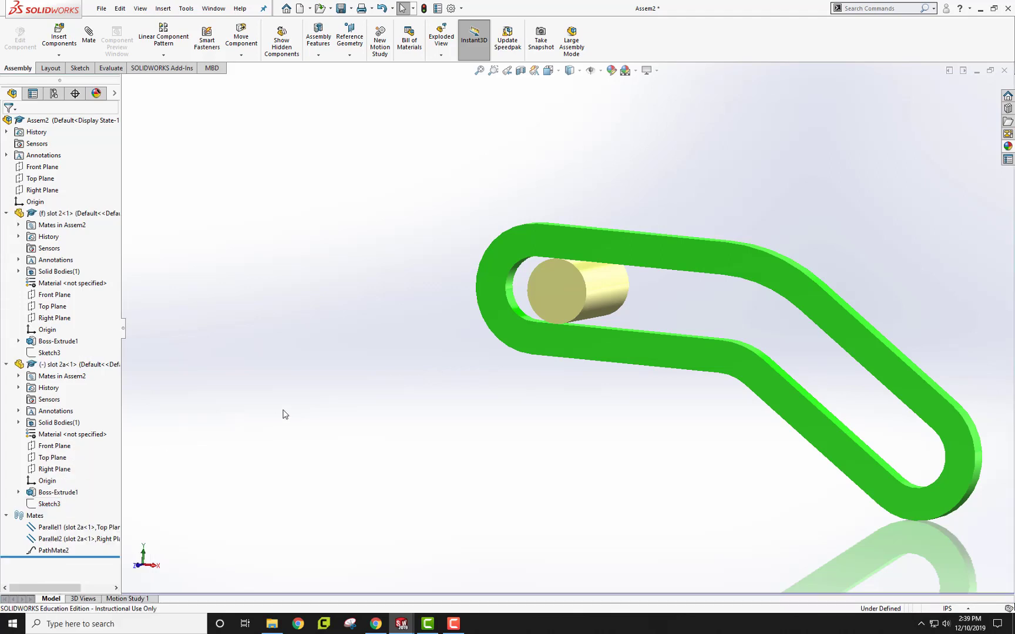
drag(605, 288, 657, 333)
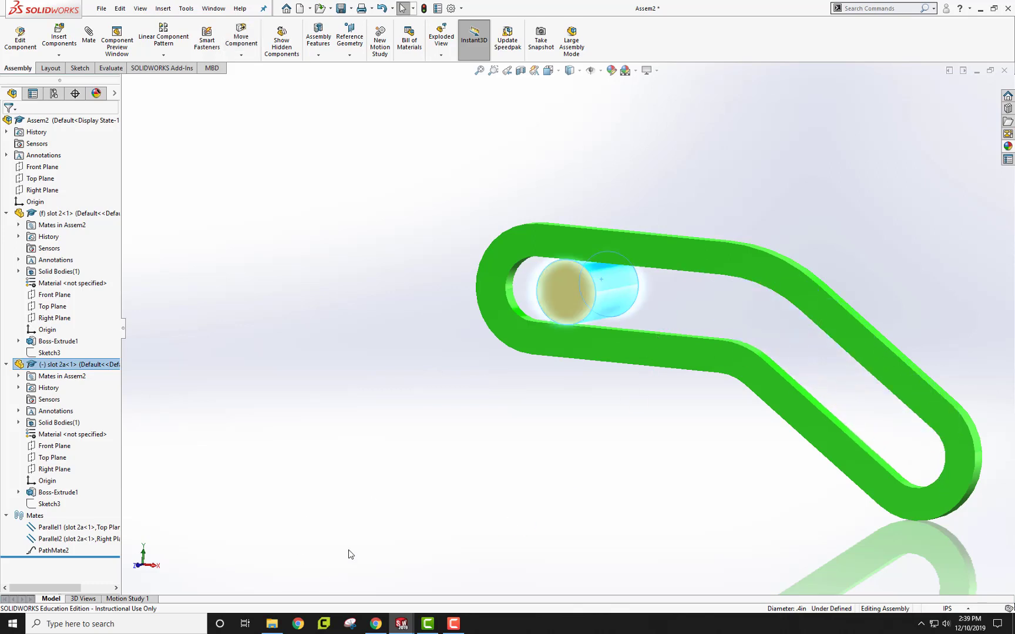